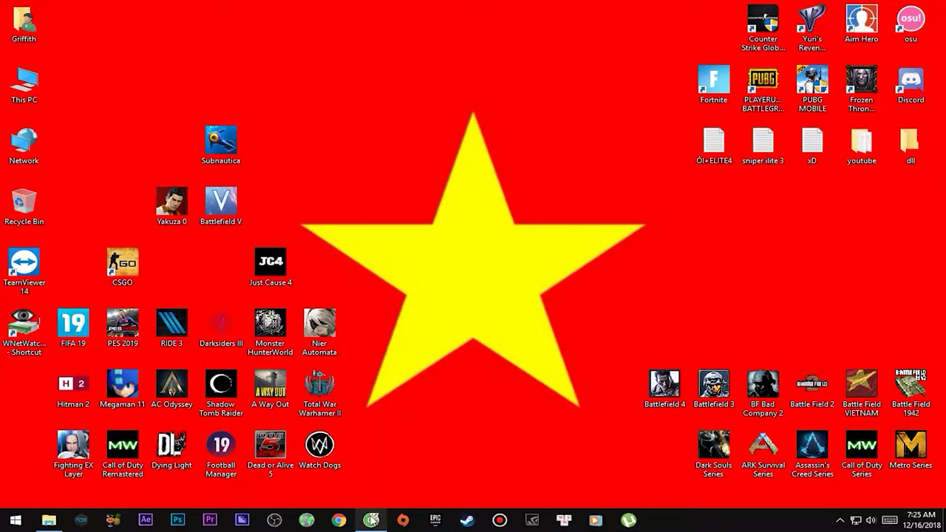
Step: Switch to the Cốc Cốc browser and examine the PRO EVOLUTION SOCCER 2019 LITE store page, including its title and Free To Play label
{"action": "mouse_move", "coordinate": [372, 521]}
{"action": "left_click", "coordinate": [372, 521]}
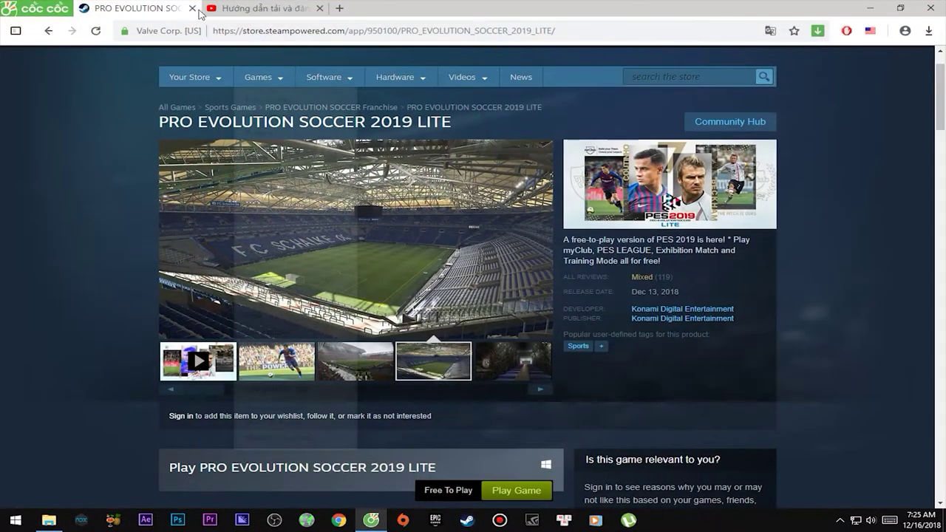
{"action": "left_click_drag", "start_coordinate": [161, 122], "coordinate": [460, 123]}
{"action": "left_click", "coordinate": [462, 121]}
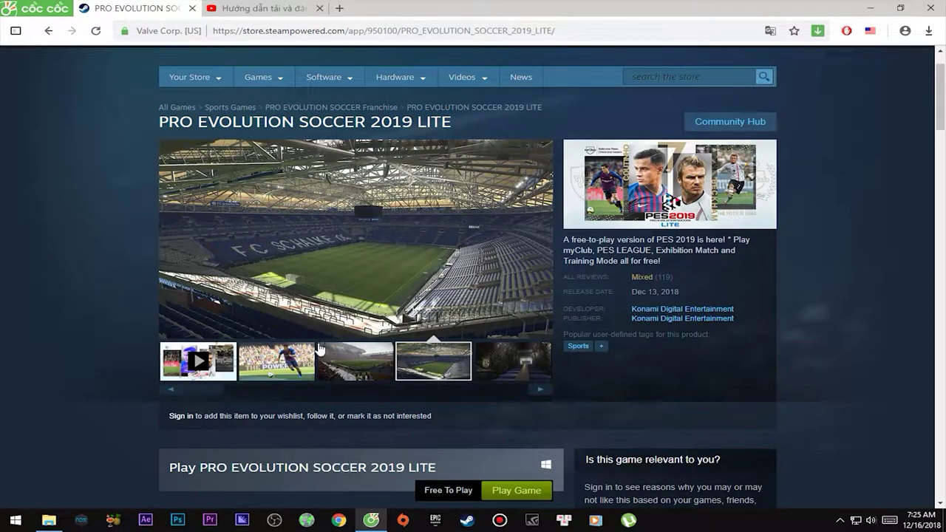
{"action": "scroll", "coordinate": [470, 321], "scroll_direction": "down", "scroll_amount": 3}
{"action": "left_click_drag", "start_coordinate": [425, 319], "coordinate": [464, 316]}
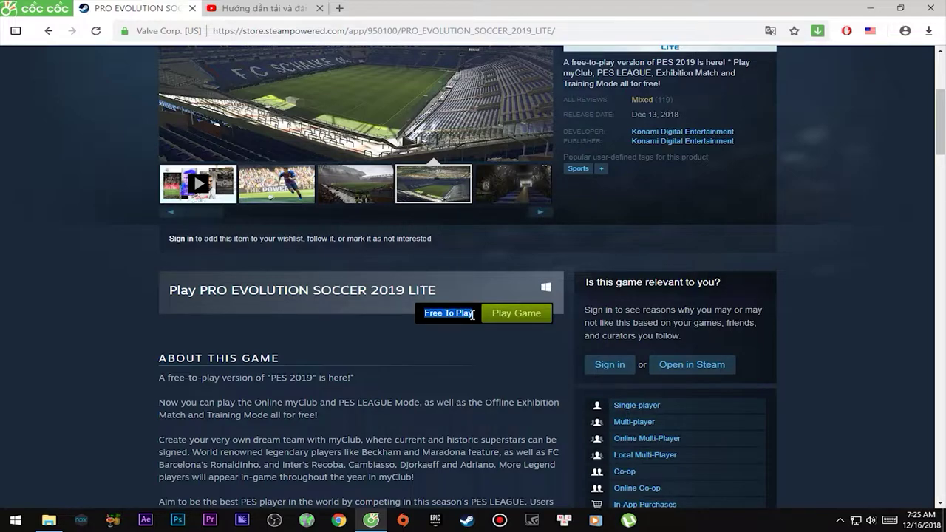
{"action": "scroll", "coordinate": [121, 289], "scroll_direction": "up", "scroll_amount": 4}
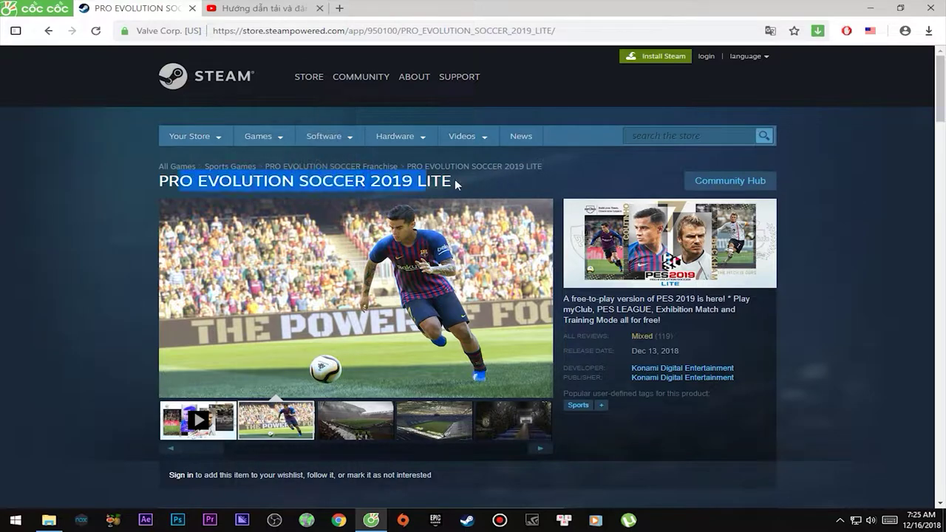
{"action": "left_click_drag", "start_coordinate": [174, 181], "coordinate": [470, 180]}
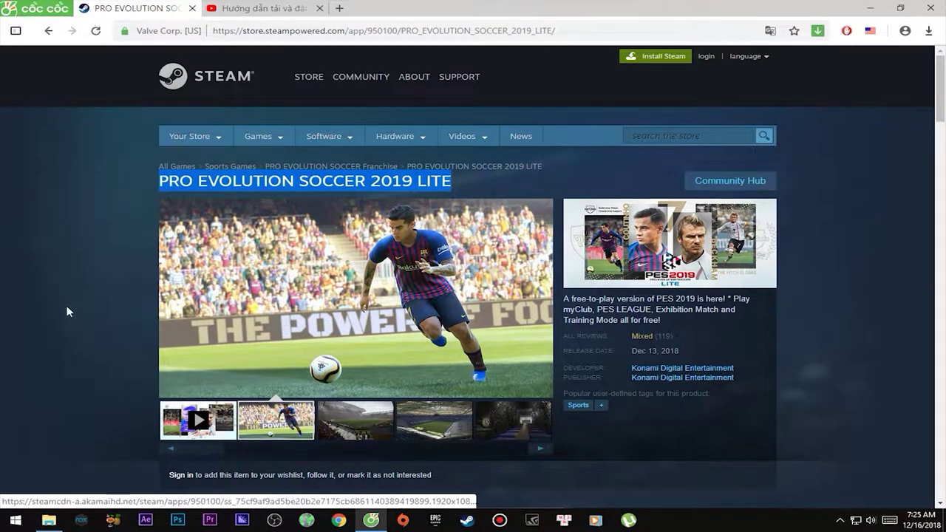
{"action": "scroll", "coordinate": [202, 206], "scroll_direction": "down", "scroll_amount": 3}
{"action": "scroll", "coordinate": [237, 196], "scroll_direction": "up", "scroll_amount": 3}
{"action": "left_click_drag", "start_coordinate": [168, 181], "coordinate": [472, 185]}
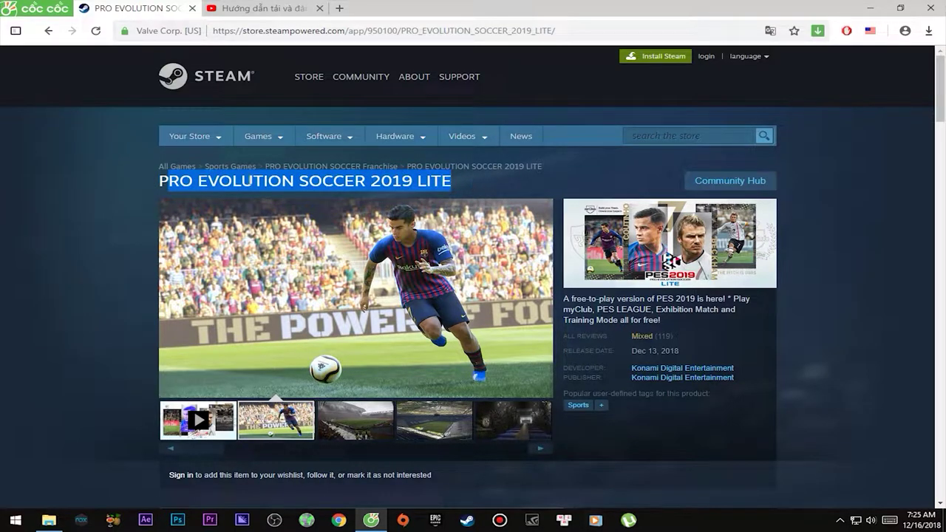
{"action": "left_click", "coordinate": [74, 198]}
Step: Switch to File Explorer and check the file size in the properties of the vpngate-client ZIP archive in the VPN folder
{"action": "left_click", "coordinate": [372, 520]}
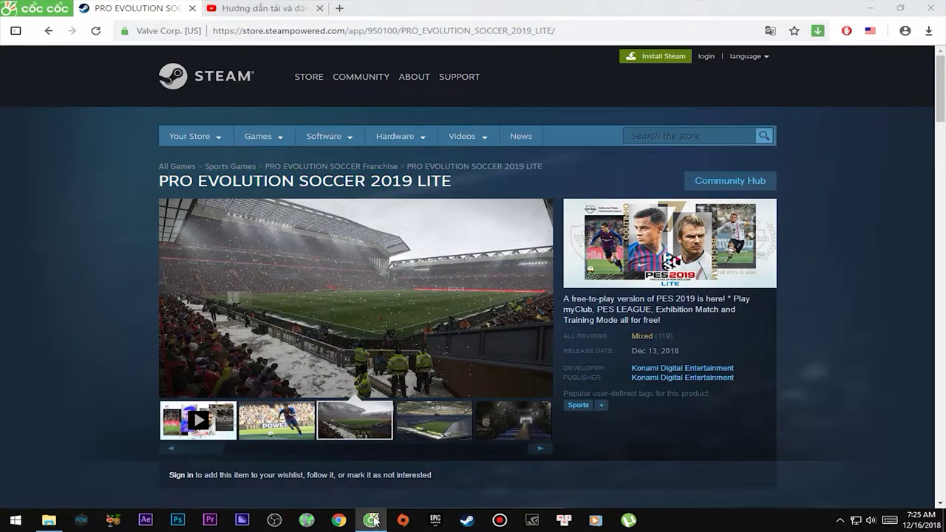
{"action": "left_click", "coordinate": [48, 520]}
{"action": "left_click_drag", "start_coordinate": [592, 181], "coordinate": [125, 98]}
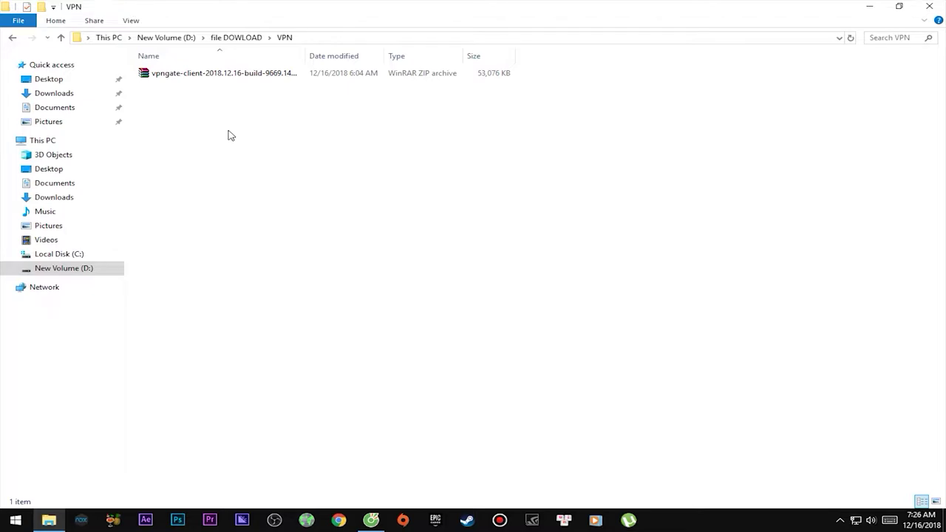
{"action": "left_click_drag", "start_coordinate": [494, 144], "coordinate": [159, 76]}
{"action": "right_click", "coordinate": [173, 77]}
{"action": "left_click", "coordinate": [340, 280]}
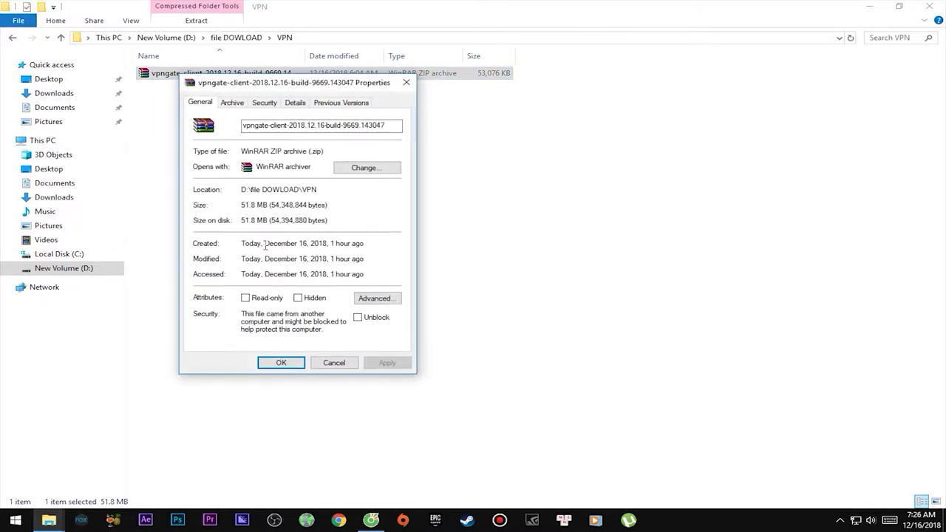
{"action": "double_click", "coordinate": [250, 205]}
{"action": "left_click", "coordinate": [405, 84]}
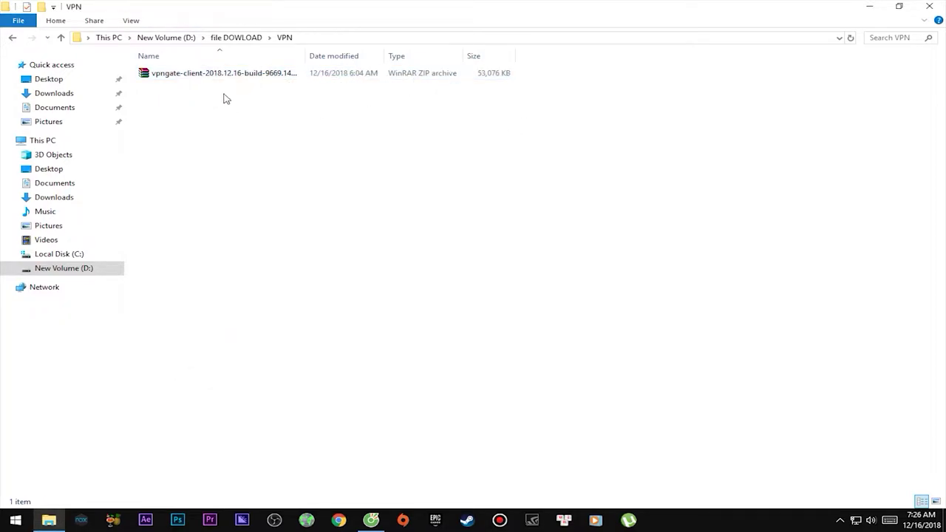
Step: Extract the vpngate-client-2018.12.16-build-9669.143047 ZIP archive into its own folder inside the VPN folder
{"action": "right_click", "coordinate": [182, 76]}
{"action": "right_click", "coordinate": [160, 76]}
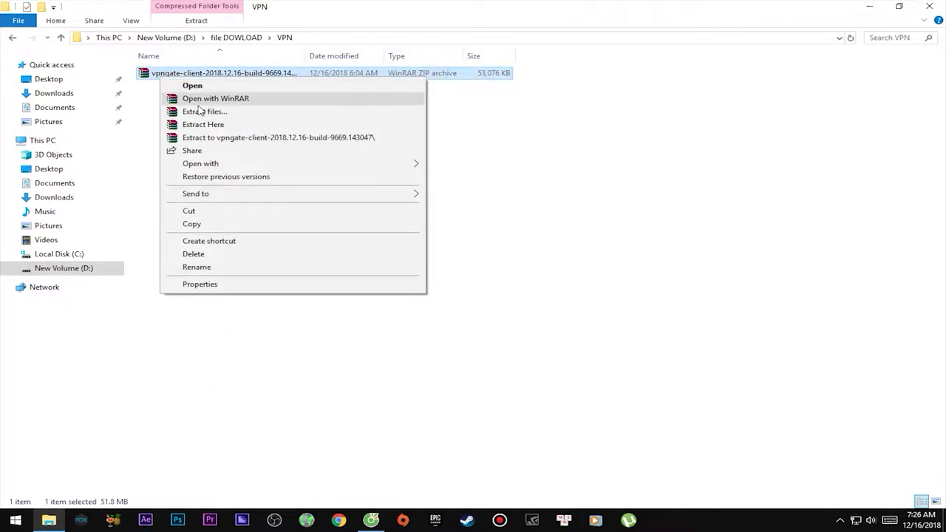
{"action": "left_click", "coordinate": [215, 115]}
{"action": "left_click", "coordinate": [527, 382]}
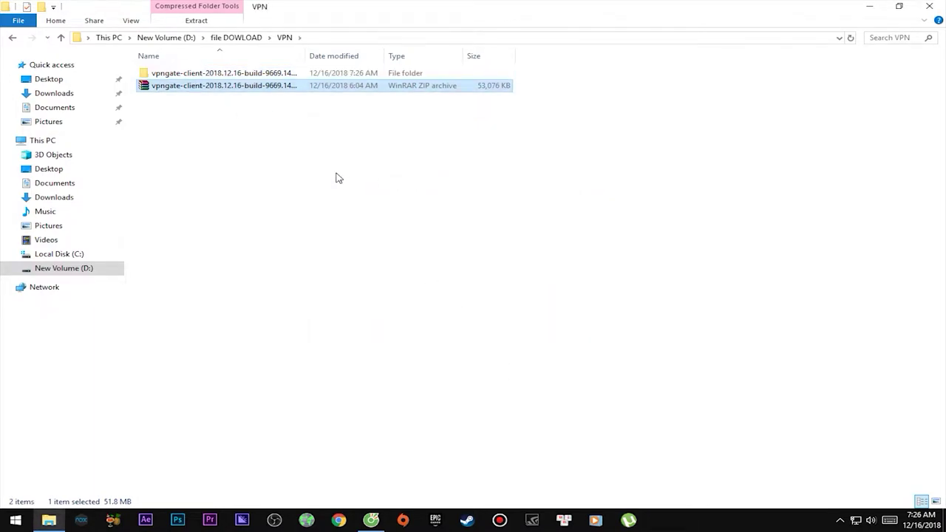
{"action": "left_click", "coordinate": [344, 158]}
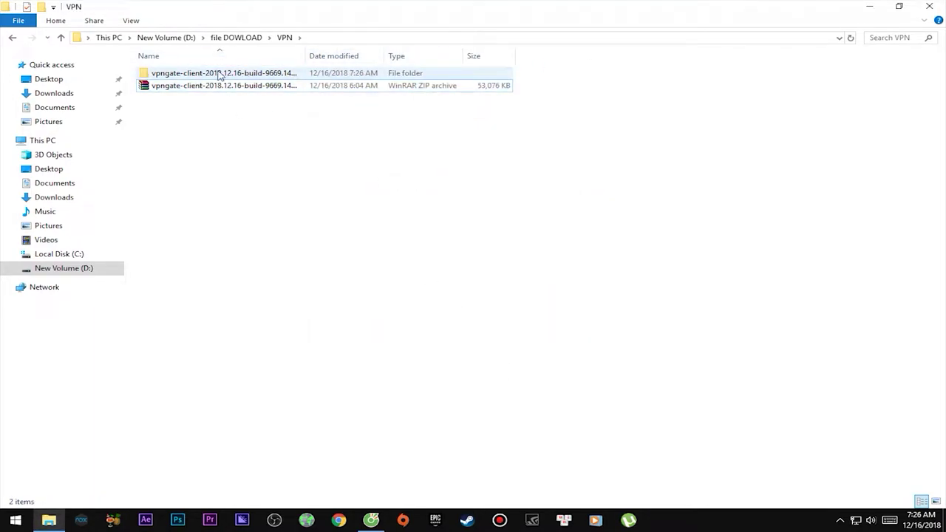
Step: Launch the vpngate-client-v4.28-9669-beta-2018.09.11 installer from the extracted vpngate-client folder
{"action": "left_click", "coordinate": [193, 75]}
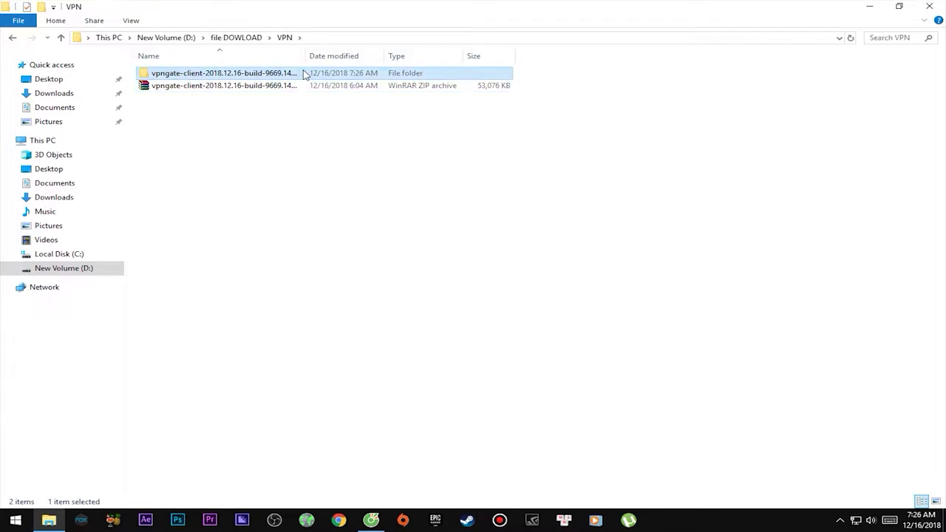
{"action": "double_click", "coordinate": [210, 75]}
{"action": "left_click", "coordinate": [234, 112]}
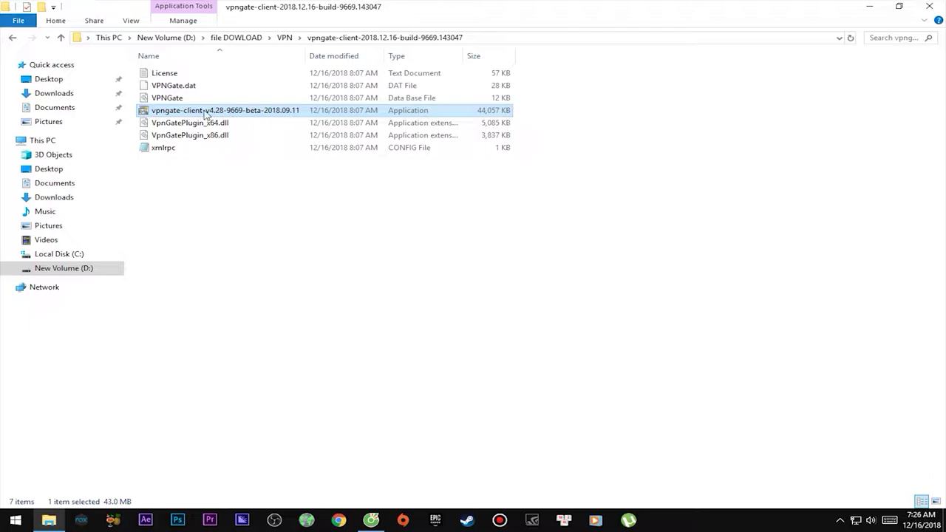
{"action": "right_click", "coordinate": [275, 117]}
{"action": "left_click", "coordinate": [280, 121]}
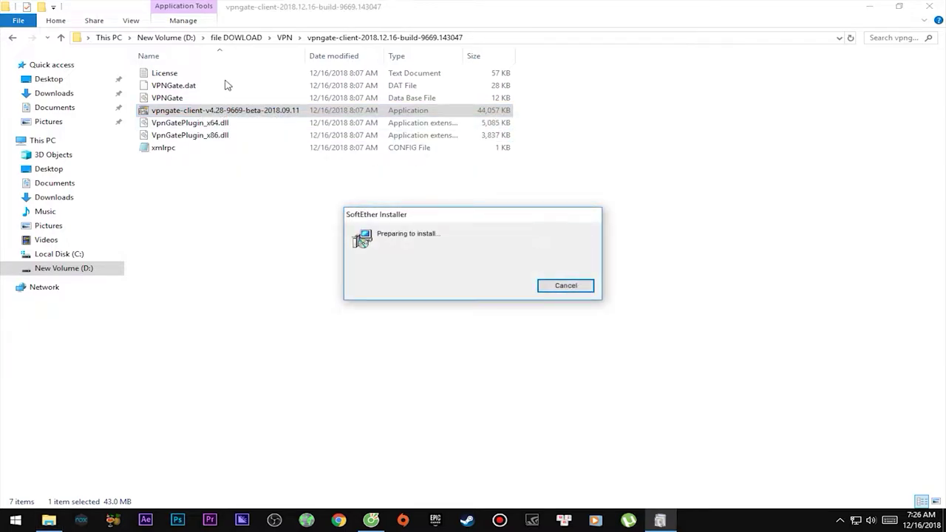
Step: Choose SoftEther VPN Client as the component to install and accept the End User License Agreement, continuing to the install directory page
{"action": "left_click_drag", "start_coordinate": [415, 131], "coordinate": [583, 178]}
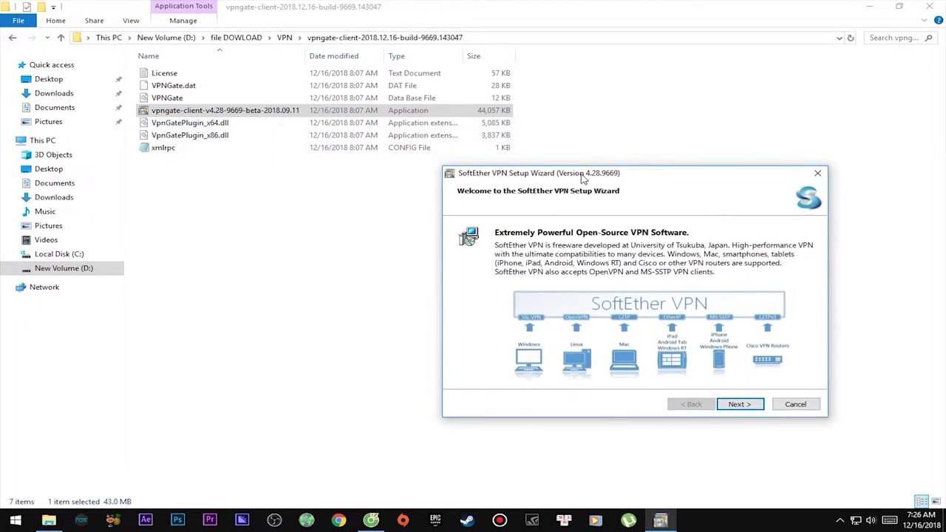
{"action": "left_click", "coordinate": [739, 404]}
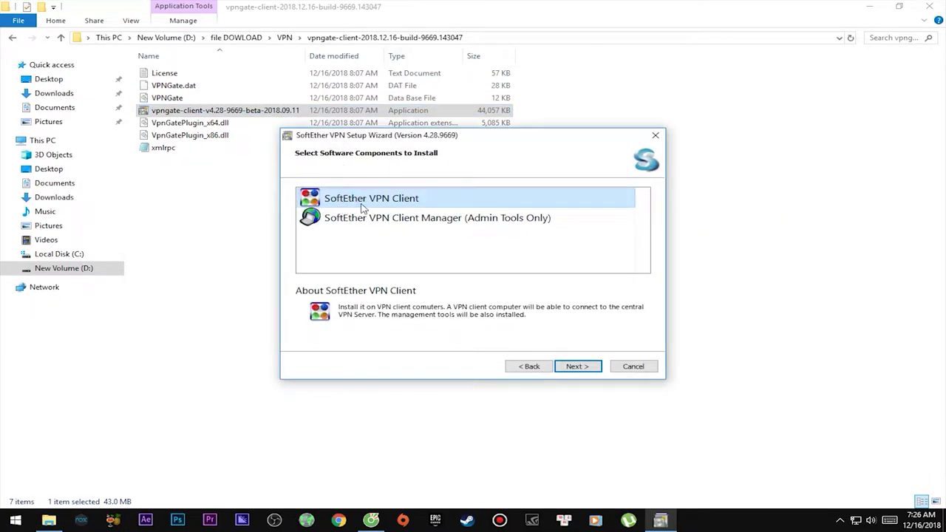
{"action": "left_click", "coordinate": [577, 366]}
{"action": "left_click", "coordinate": [334, 317]}
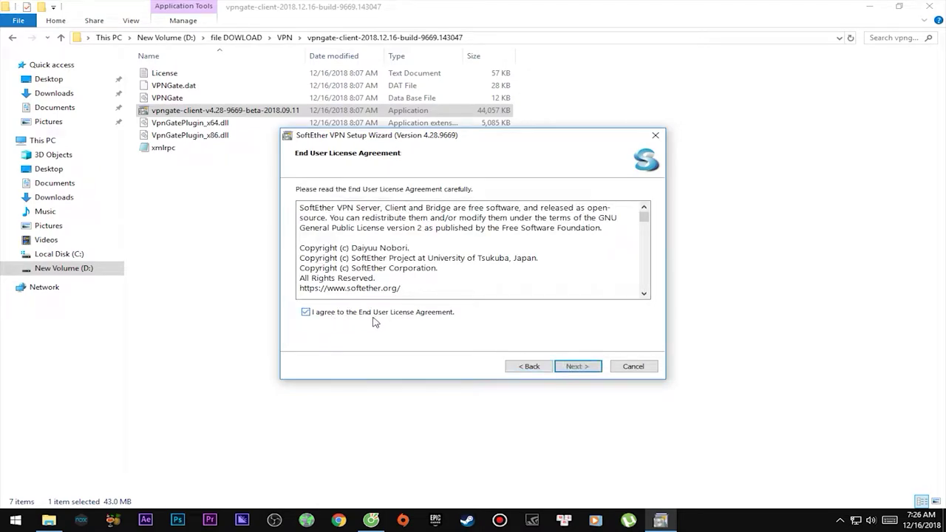
{"action": "left_click", "coordinate": [578, 368]}
{"action": "left_click", "coordinate": [581, 367]}
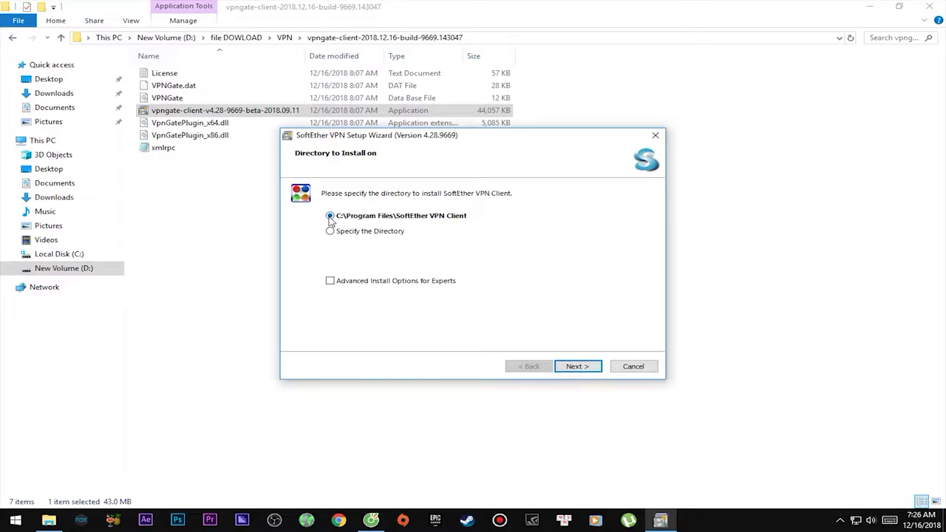
Step: Install SoftEther VPN Client in the default directory C:\Program Files\SoftEther VPN Client
{"action": "left_click", "coordinate": [589, 368]}
{"action": "left_click", "coordinate": [574, 368]}
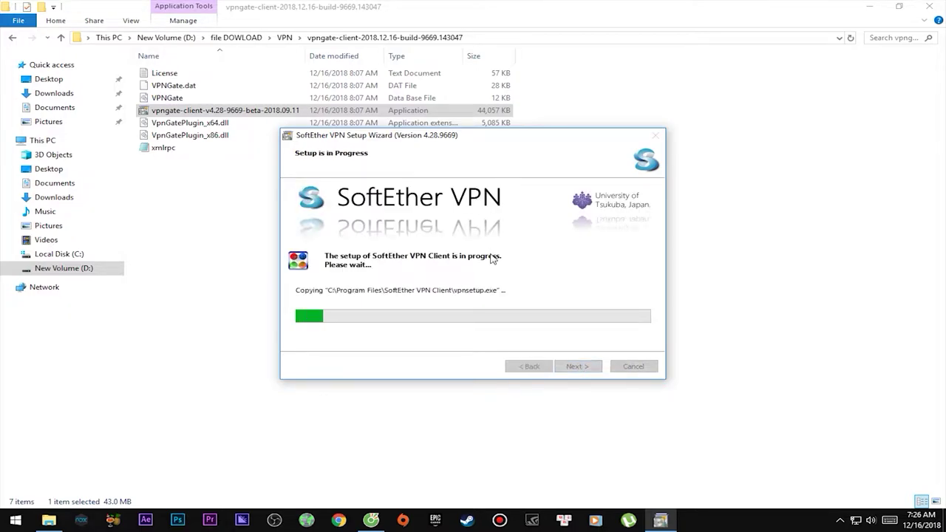
{"action": "left_click_drag", "start_coordinate": [437, 137], "coordinate": [624, 193]}
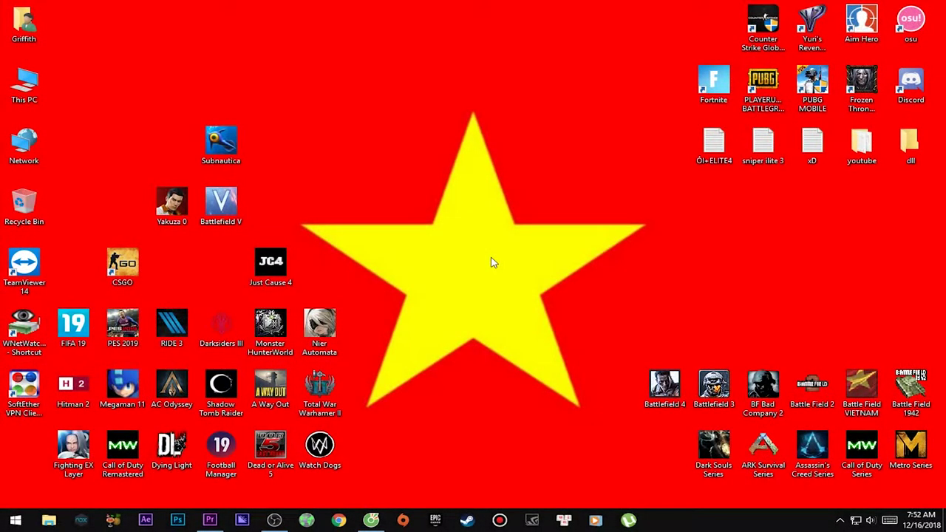
Step: Launch SoftEther VPN Client Manager from the desktop and select the VPN Gate Public VPN Relay Servers entry
{"action": "left_click", "coordinate": [32, 386]}
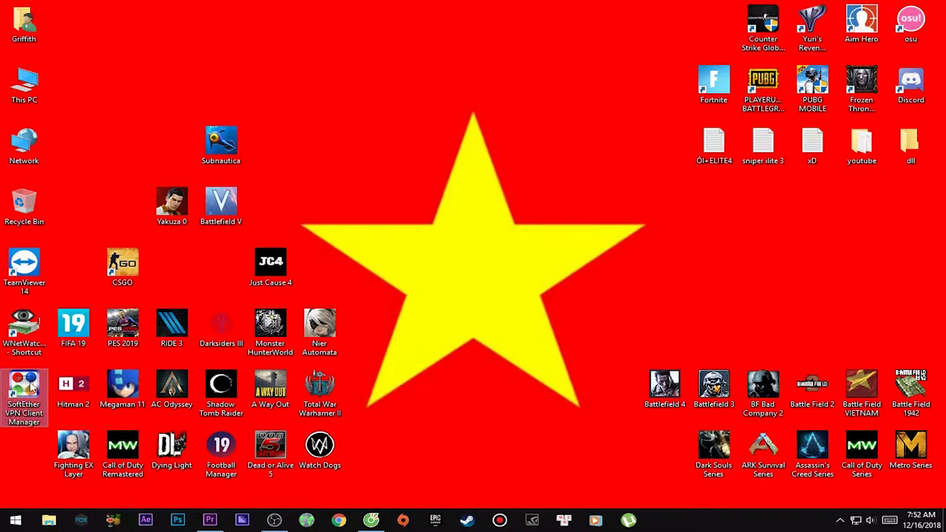
{"action": "right_click", "coordinate": [32, 382]}
{"action": "left_click", "coordinate": [83, 135]}
{"action": "left_click_drag", "start_coordinate": [568, 103], "coordinate": [576, 74]}
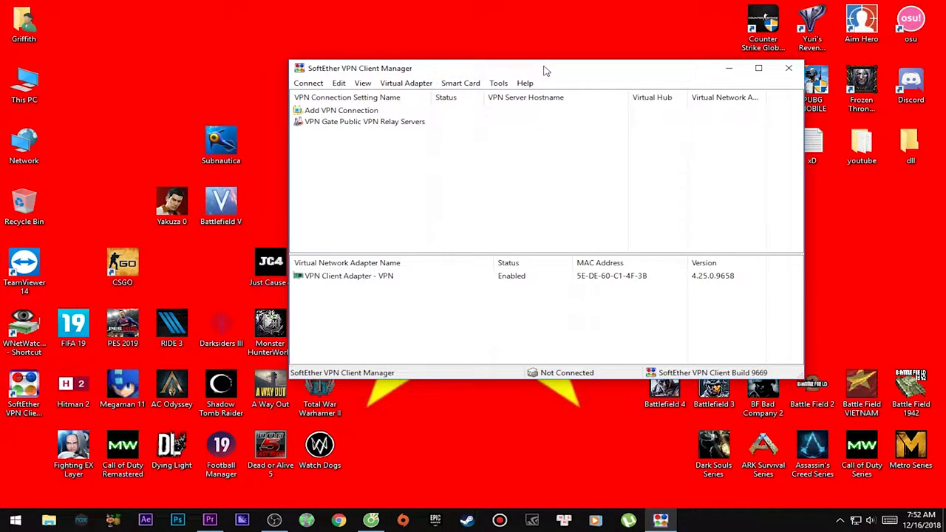
{"action": "left_click_drag", "start_coordinate": [562, 71], "coordinate": [619, 76]}
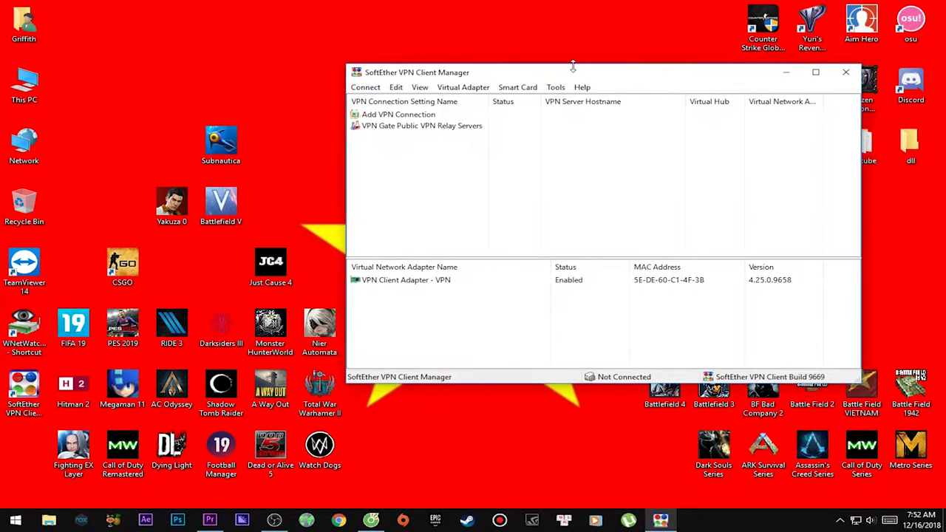
{"action": "right_click", "coordinate": [424, 134]}
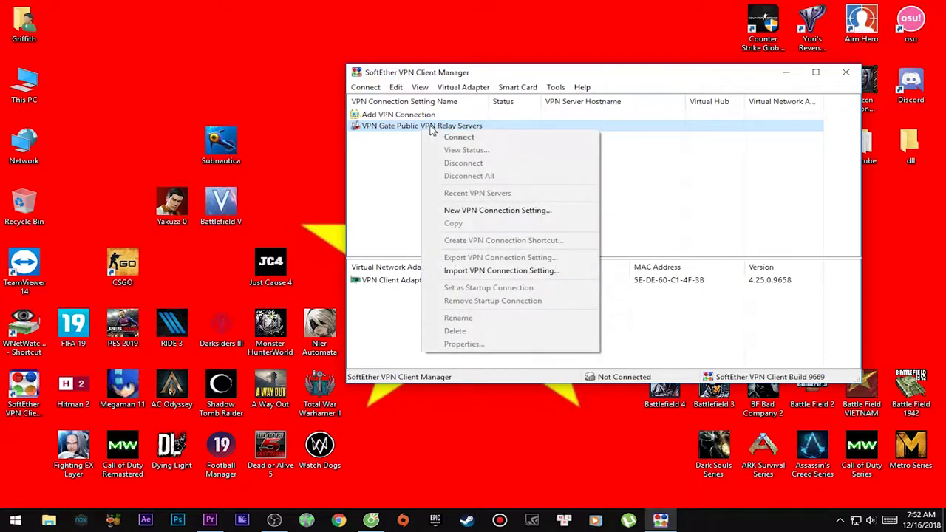
{"action": "key", "text": "Escape"}
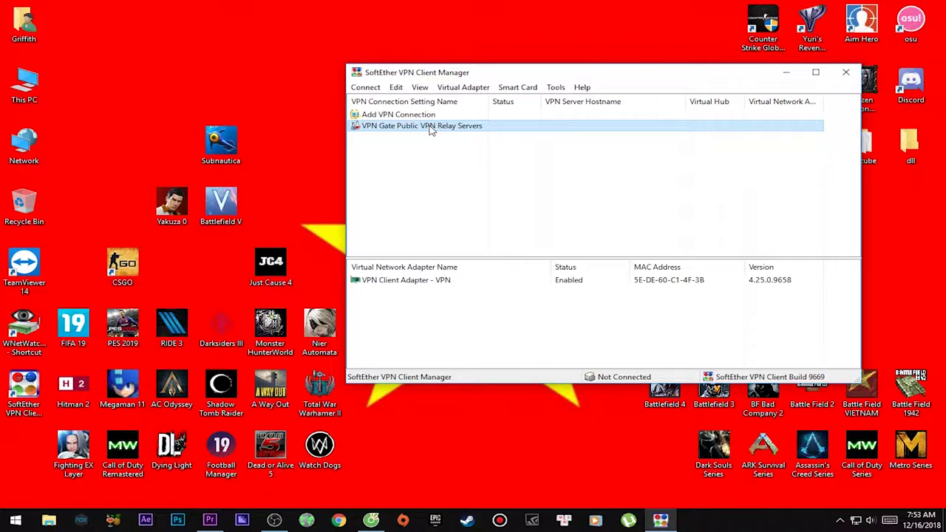
Step: Switch to Control Panel and open the adapter settings through the Network and Sharing Center
{"action": "key", "text": "super"}
{"action": "type", "text": "control"}
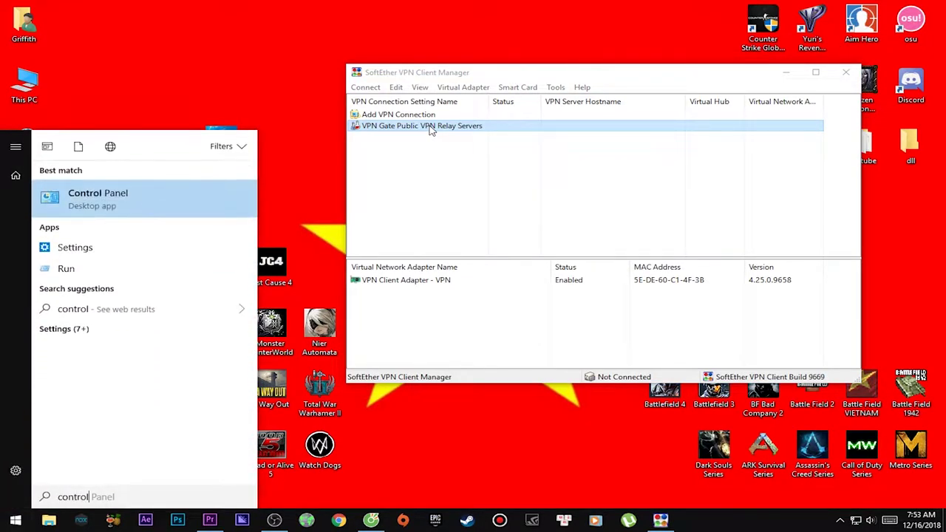
{"action": "key", "text": "Return"}
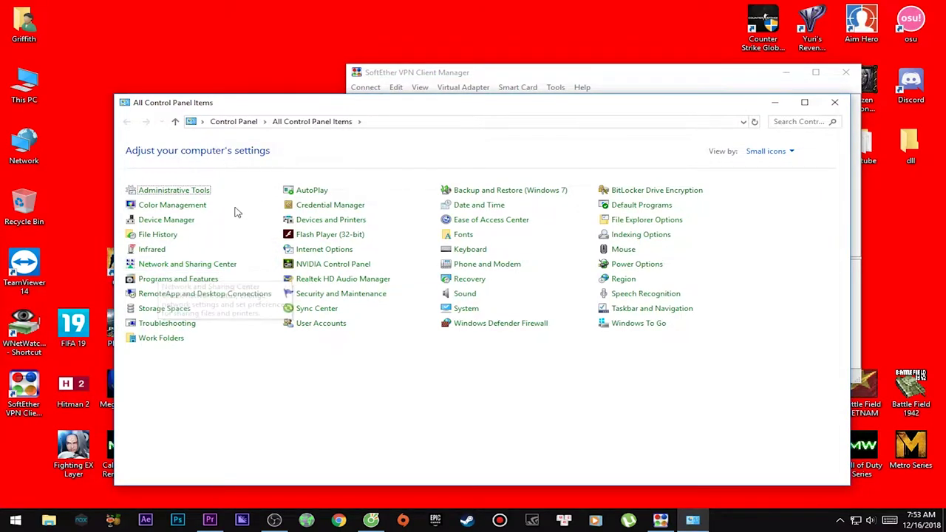
{"action": "left_click", "coordinate": [181, 270]}
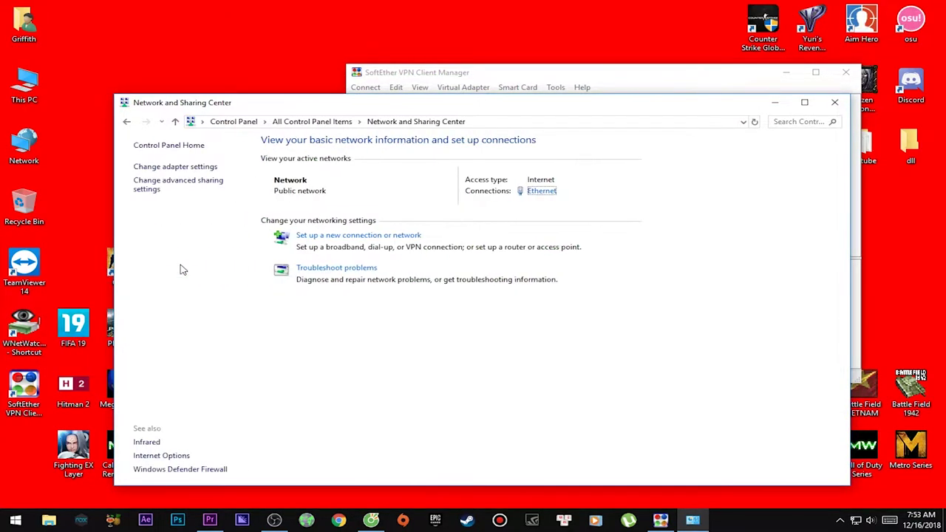
{"action": "left_click", "coordinate": [178, 167]}
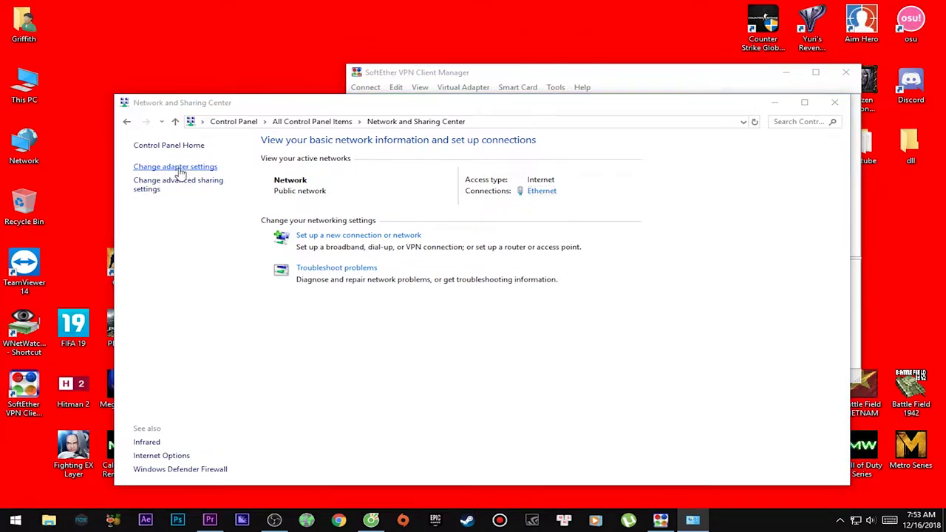
Step: Disable the VPN - VPN Client network adapter in Network Connections
{"action": "left_click", "coordinate": [370, 186]}
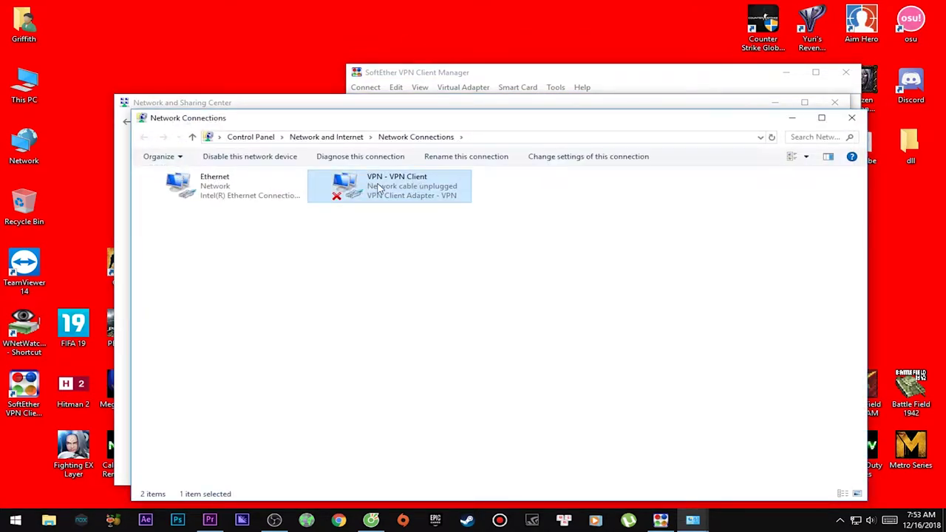
{"action": "right_click", "coordinate": [355, 190]}
{"action": "left_click", "coordinate": [389, 195]}
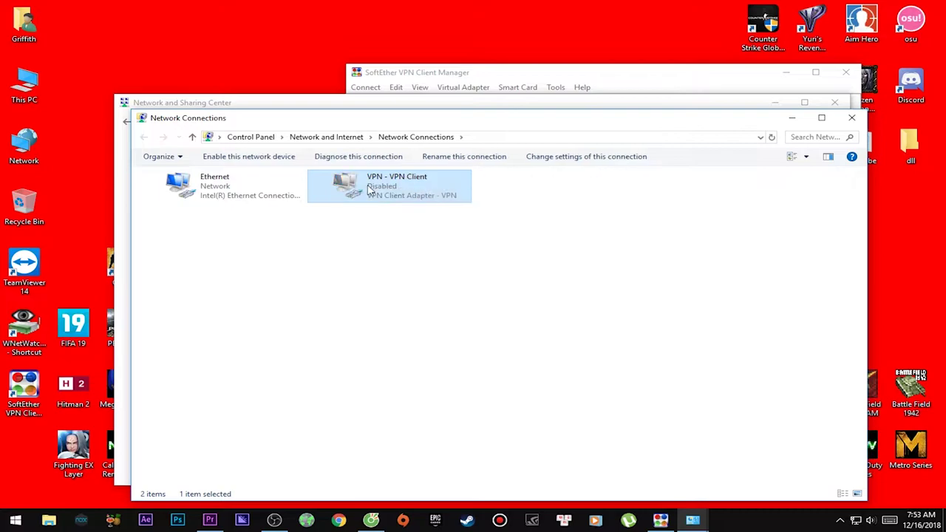
{"action": "left_click", "coordinate": [416, 249]}
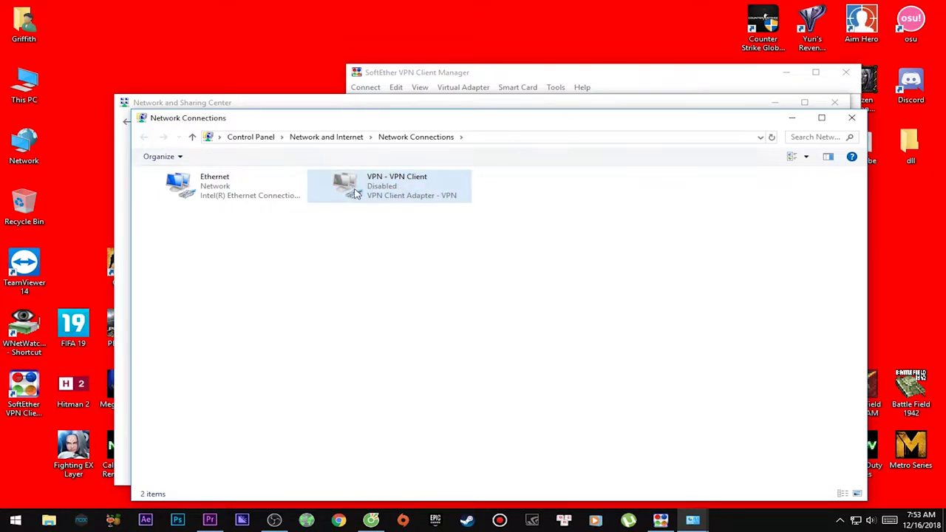
{"action": "left_click", "coordinate": [570, 69]}
{"action": "left_click", "coordinate": [314, 120]}
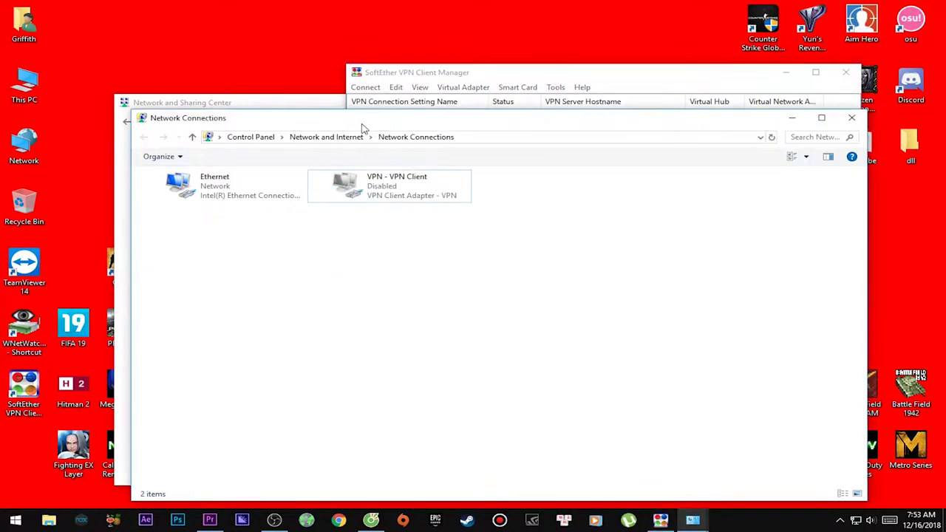
Step: Enable the VPN - VPN Client network adapter again and close the Network Connections and Network and Sharing Center windows
{"action": "left_click", "coordinate": [347, 186]}
{"action": "right_click", "coordinate": [348, 187]}
{"action": "left_click", "coordinate": [390, 191]}
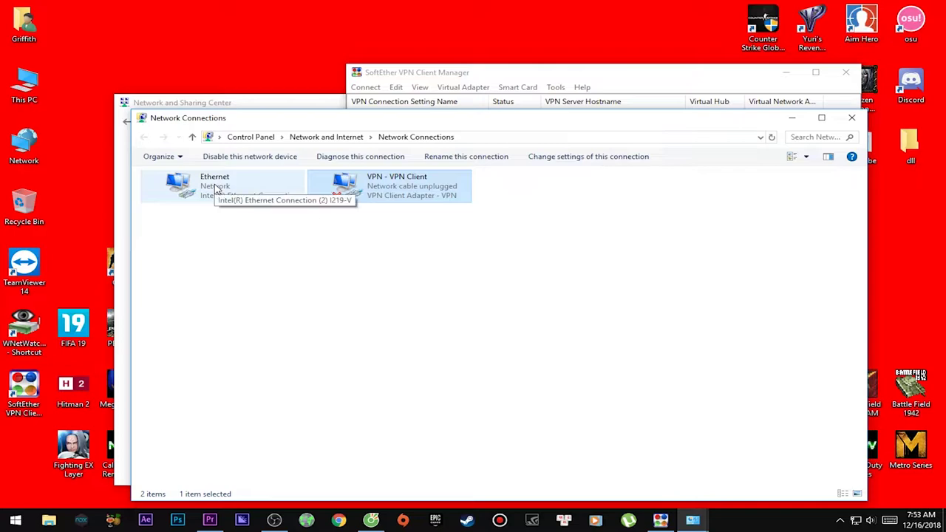
{"action": "left_click", "coordinate": [625, 211]}
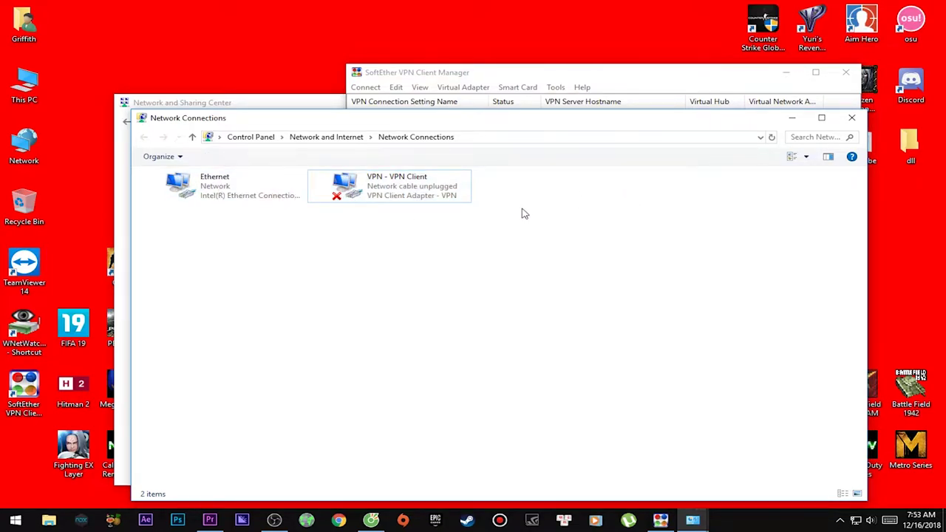
{"action": "right_click", "coordinate": [360, 195]}
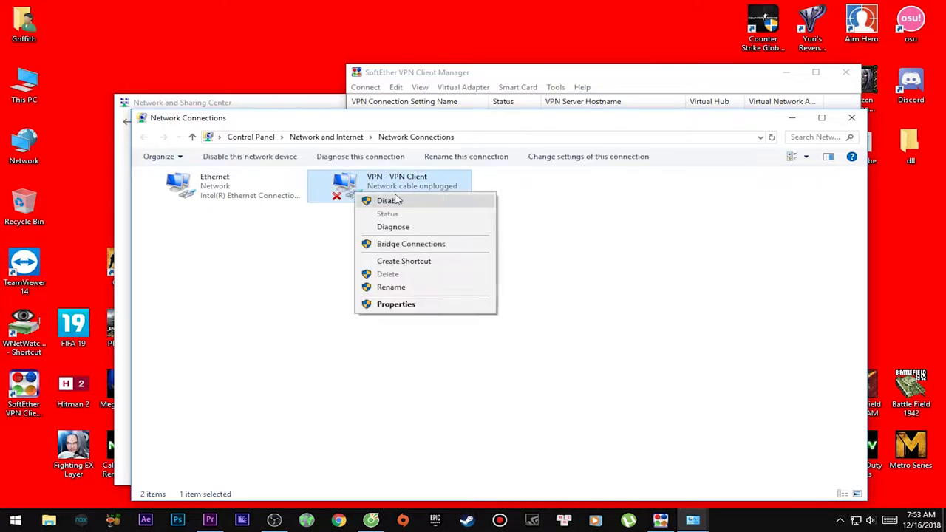
{"action": "left_click", "coordinate": [323, 228]}
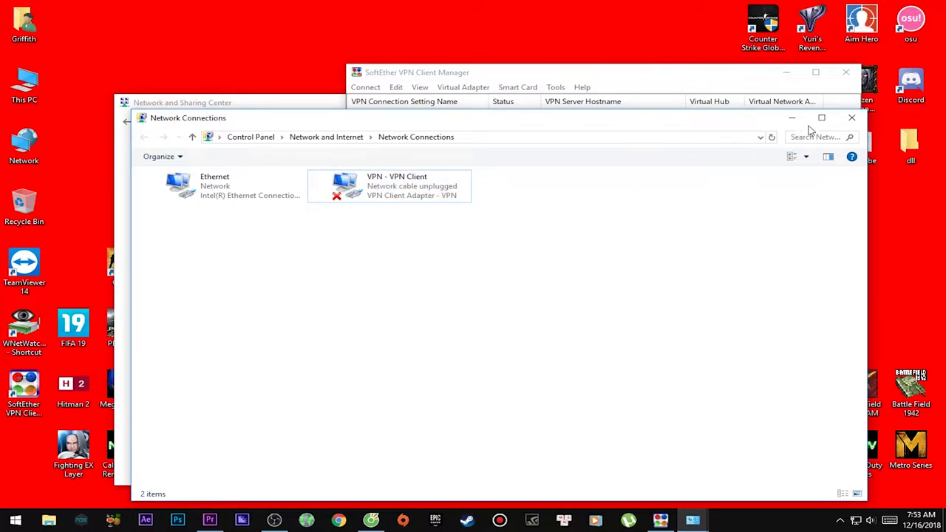
{"action": "left_click", "coordinate": [851, 118]}
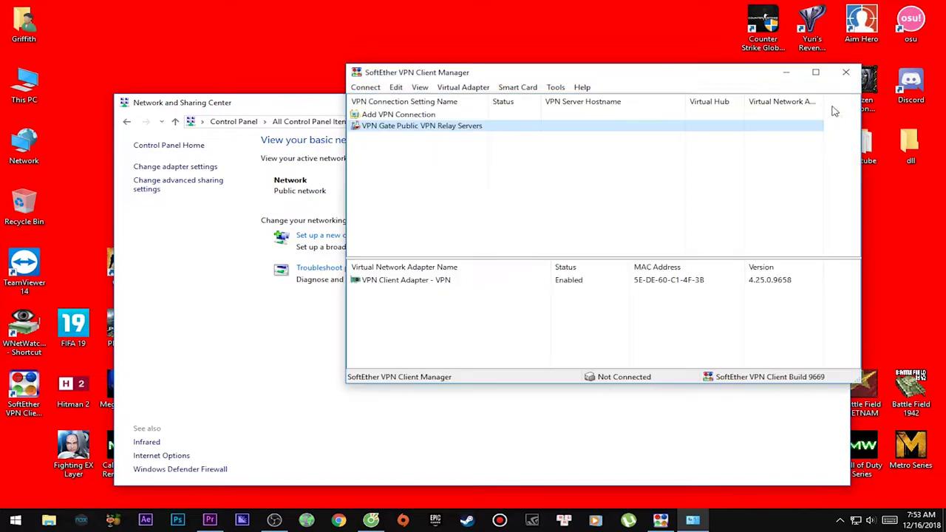
{"action": "left_click", "coordinate": [834, 102]}
Step: Open the VPN Gate Public VPN Relay Servers list and look through the available servers and their regions
{"action": "left_click_drag", "start_coordinate": [655, 74], "coordinate": [530, 74]}
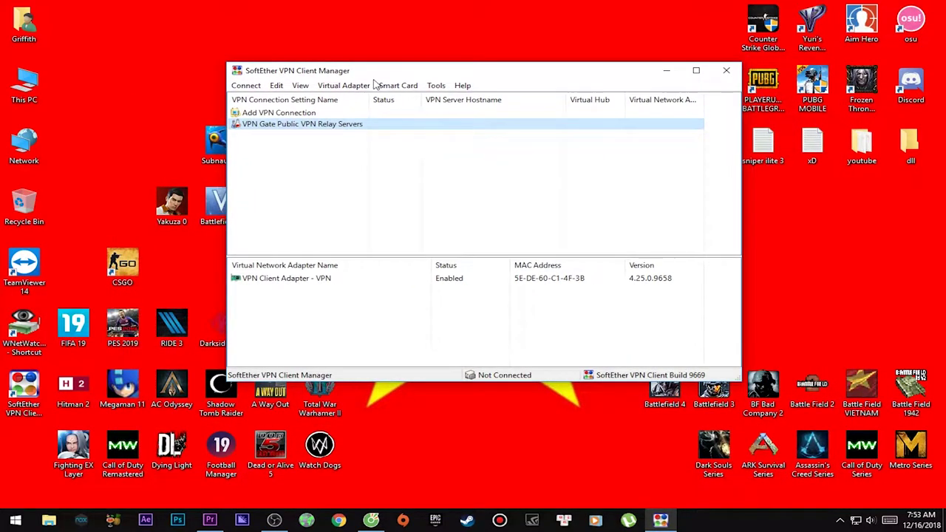
{"action": "double_click", "coordinate": [320, 126]}
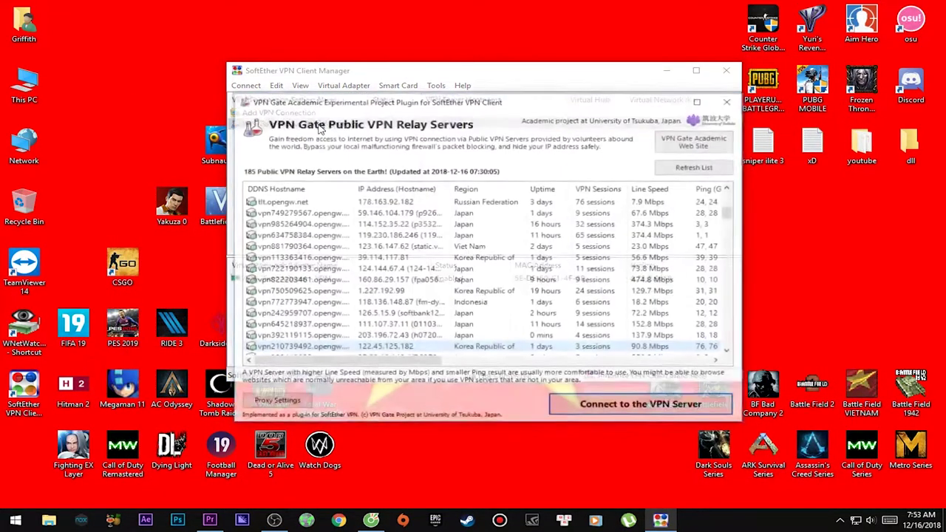
{"action": "left_click_drag", "start_coordinate": [488, 78], "coordinate": [410, 86]}
{"action": "scroll", "coordinate": [406, 244], "scroll_direction": "up", "scroll_amount": 8}
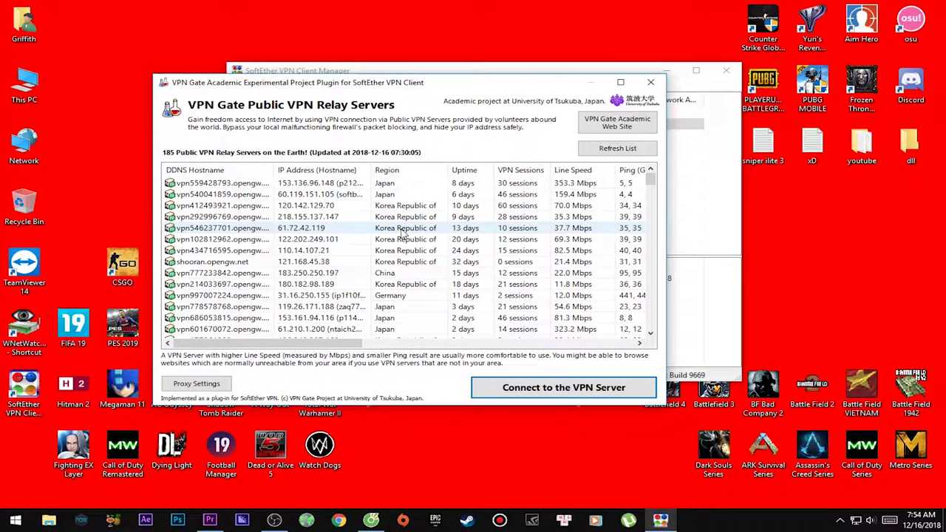
{"action": "left_click", "coordinate": [401, 194]}
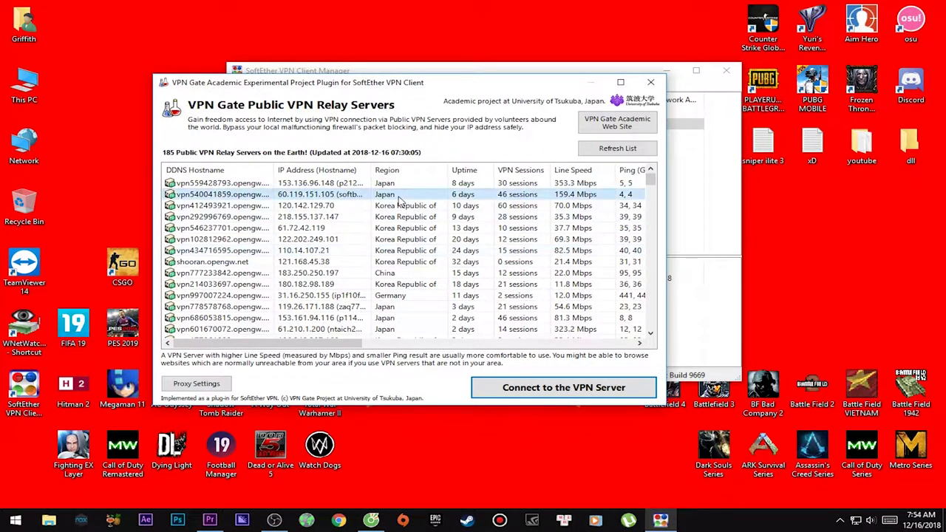
{"action": "scroll", "coordinate": [412, 301], "scroll_direction": "down", "scroll_amount": 3}
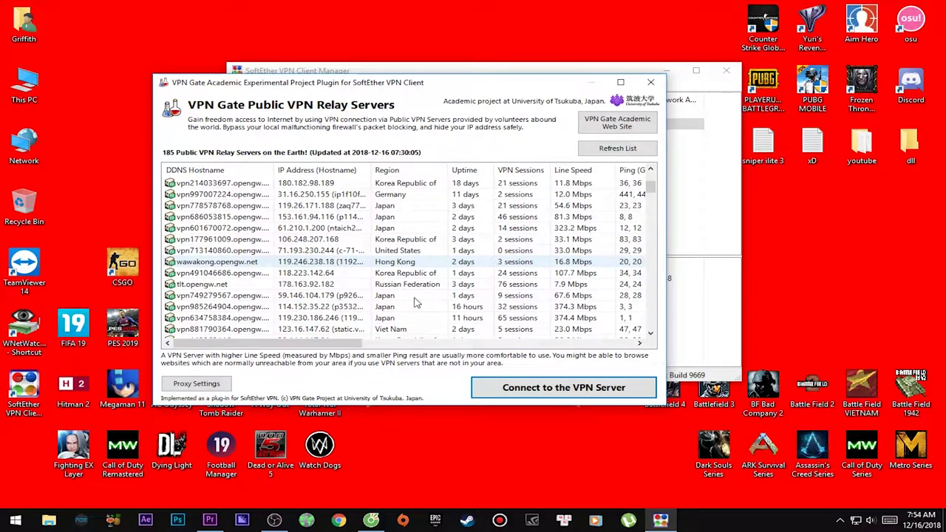
{"action": "scroll", "coordinate": [415, 301], "scroll_direction": "up", "scroll_amount": 3}
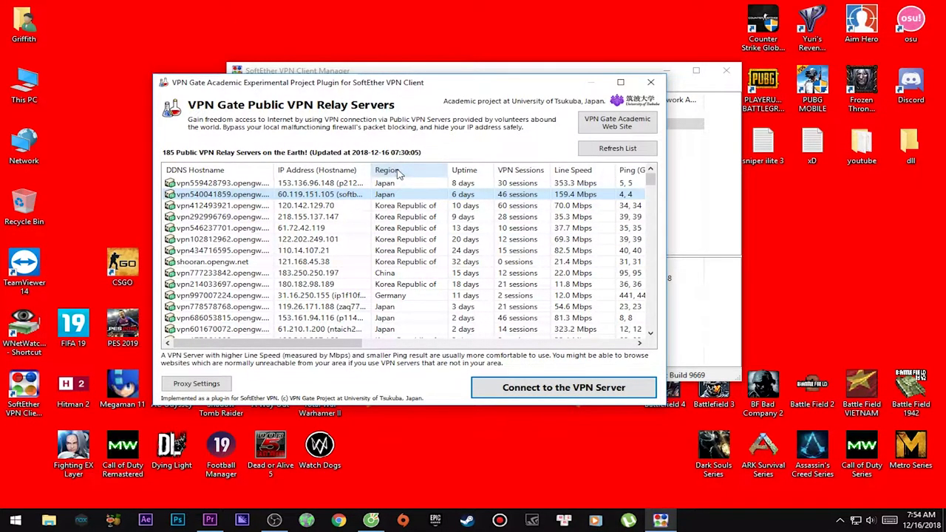
Step: Sort the relay servers by Region and find the Korea Republic of entries
{"action": "left_click", "coordinate": [400, 171]}
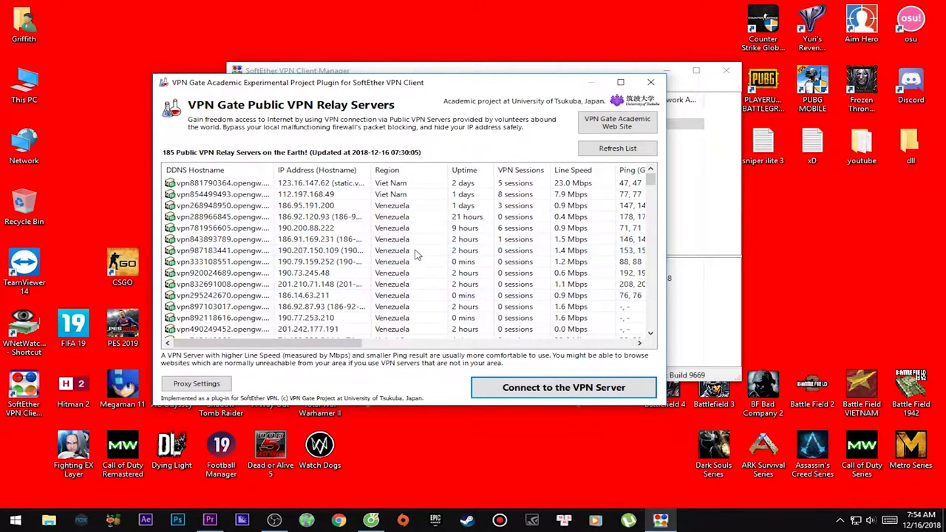
{"action": "scroll", "coordinate": [416, 251], "scroll_direction": "down", "scroll_amount": 4}
{"action": "scroll", "coordinate": [415, 255], "scroll_direction": "down", "scroll_amount": 15}
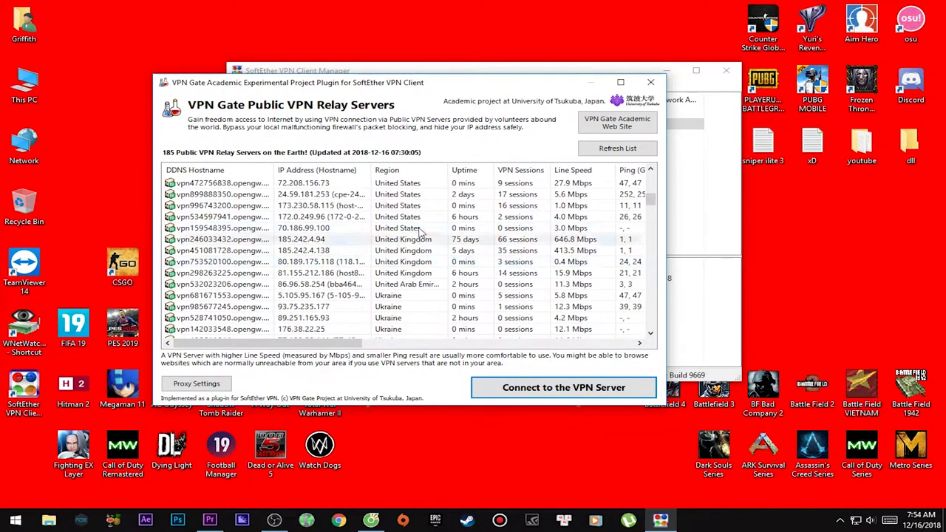
{"action": "scroll", "coordinate": [414, 244], "scroll_direction": "down", "scroll_amount": 15}
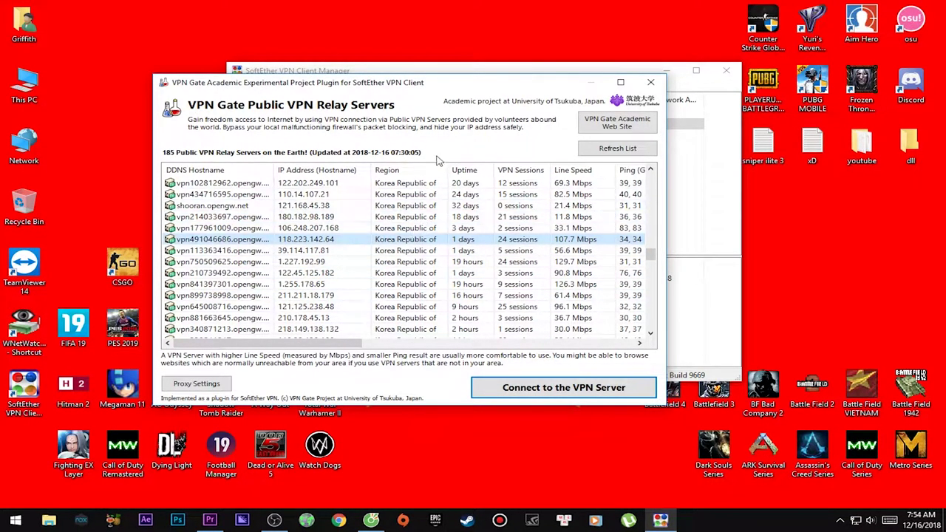
Step: Compare line speed and ping of the Korean servers and try to connect to 118.223.142.64 using the TCP protocol
{"action": "left_click_drag", "start_coordinate": [314, 345], "coordinate": [355, 346]}
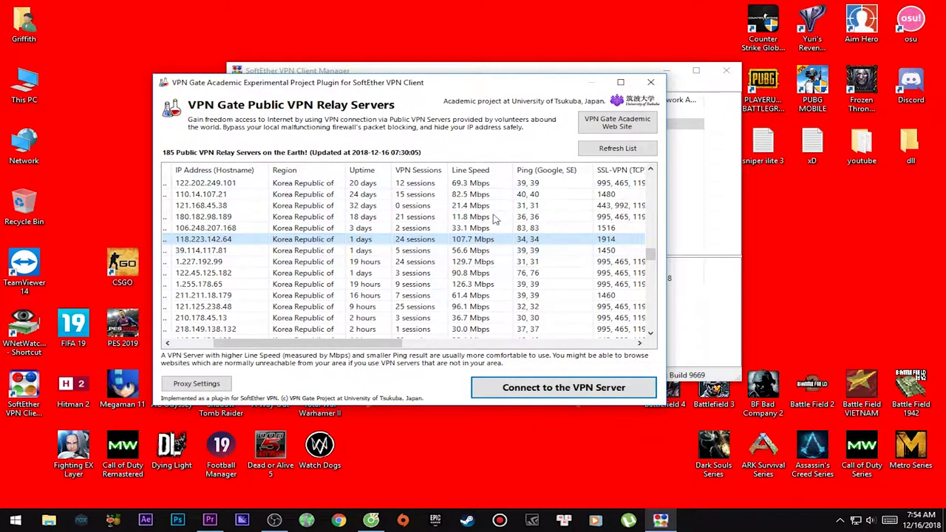
{"action": "left_click", "coordinate": [549, 329]}
{"action": "scroll", "coordinate": [546, 295], "scroll_direction": "down", "scroll_amount": 1}
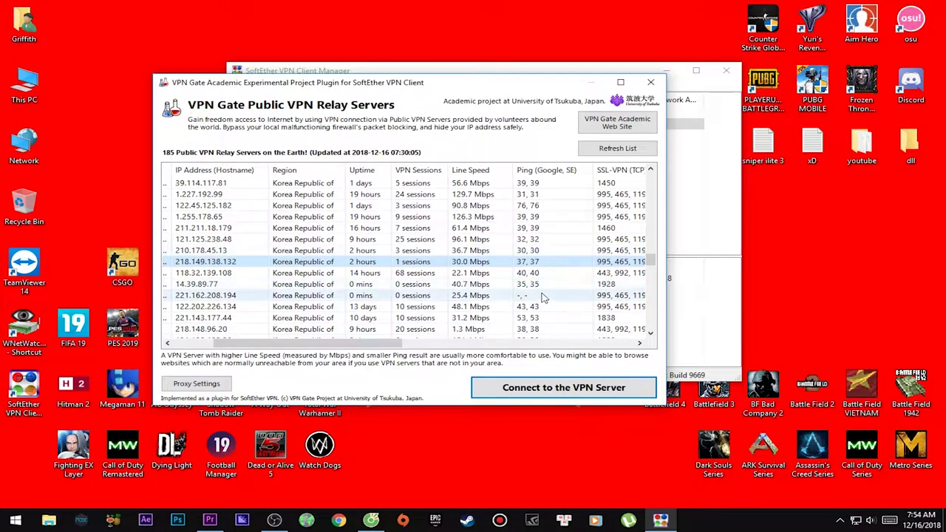
{"action": "scroll", "coordinate": [542, 289], "scroll_direction": "up", "scroll_amount": 2}
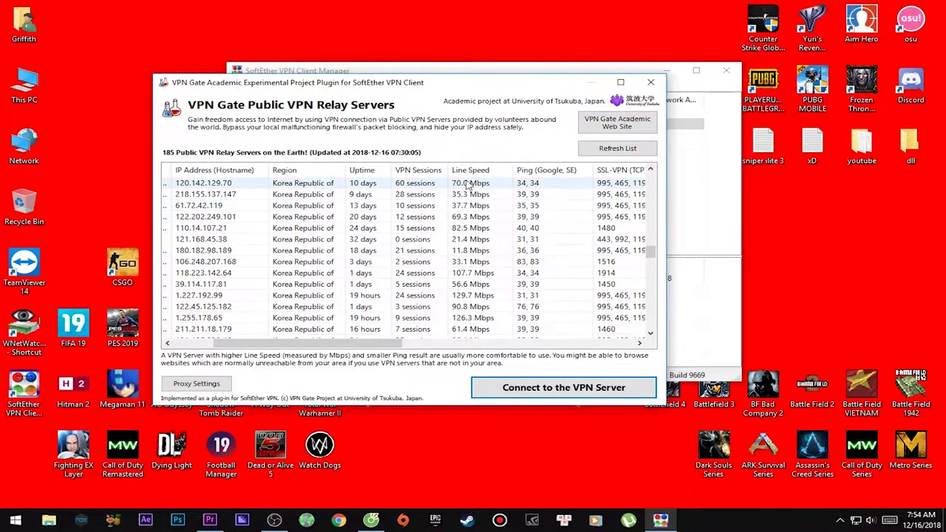
{"action": "left_click", "coordinate": [464, 279]}
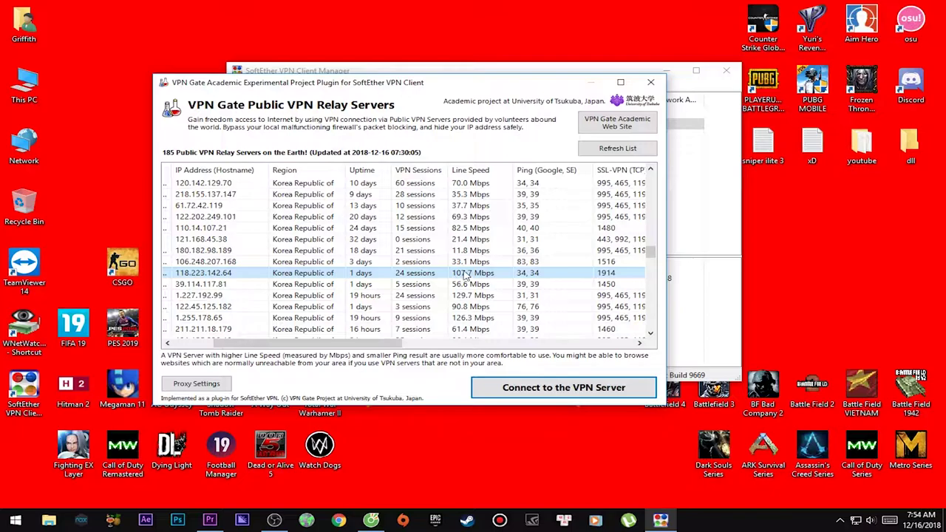
{"action": "left_click", "coordinate": [566, 396]}
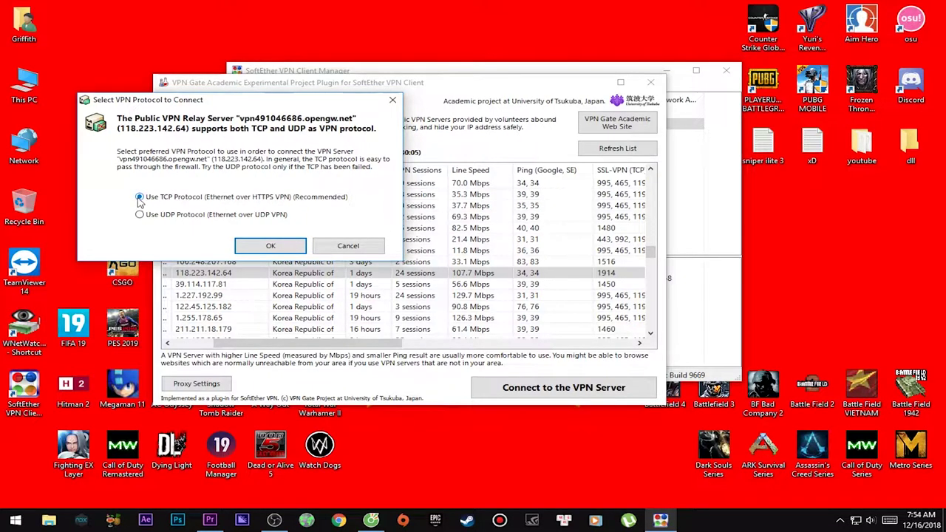
{"action": "left_click", "coordinate": [270, 246]}
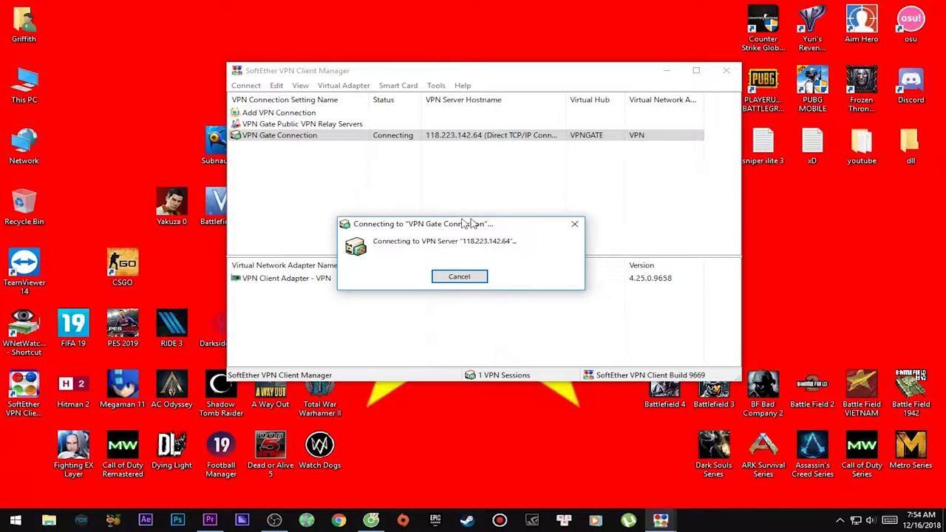
Step: Examine the connection error for the 118.223.142.64 server and cancel the connection attempt
{"action": "left_click_drag", "start_coordinate": [481, 222], "coordinate": [204, 170]}
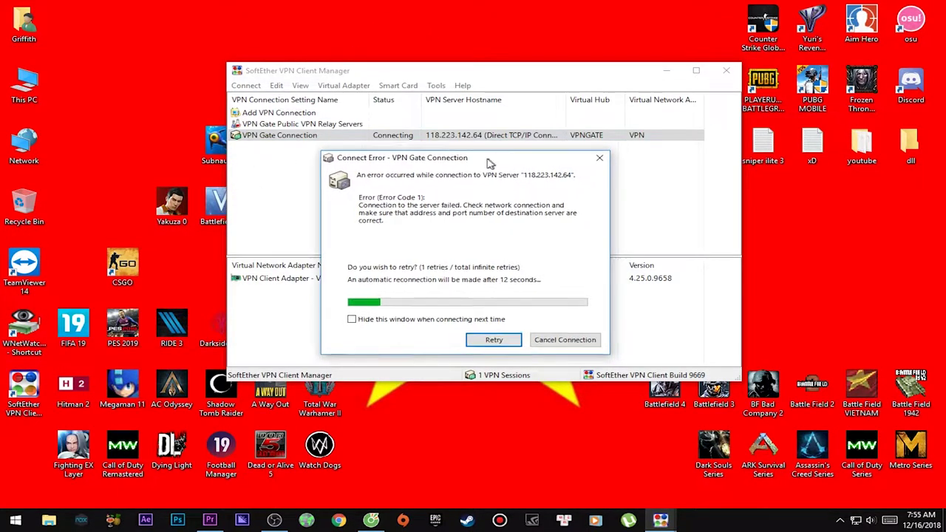
{"action": "left_click_drag", "start_coordinate": [495, 164], "coordinate": [230, 141]}
{"action": "left_click_drag", "start_coordinate": [135, 178], "coordinate": [154, 178]}
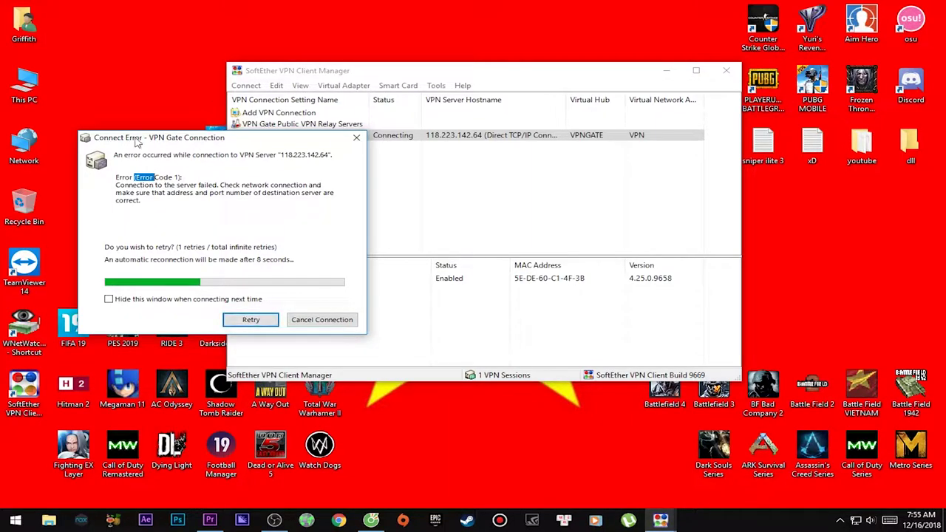
{"action": "left_click_drag", "start_coordinate": [225, 144], "coordinate": [200, 143]}
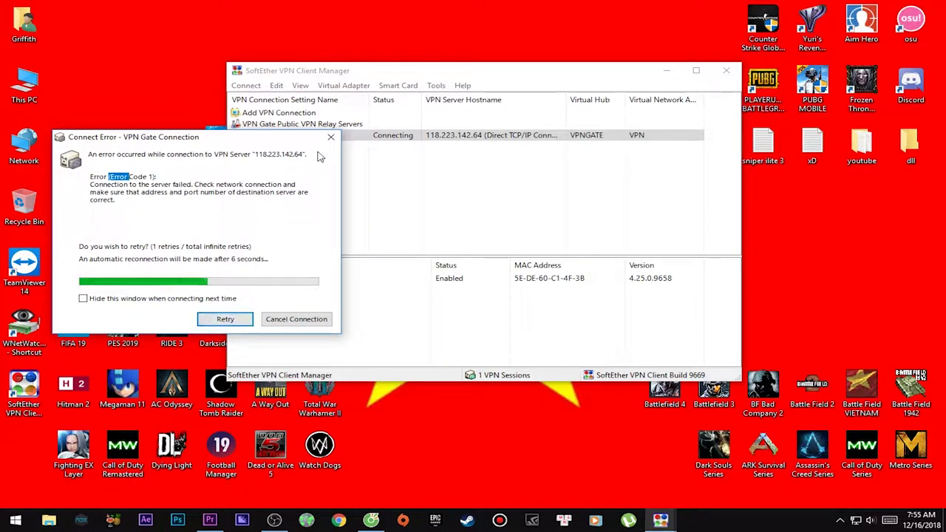
{"action": "left_click", "coordinate": [330, 136]}
Step: Reopen the VPN Gate relay server list, connect to the Korean server 110.14.107.21 and dismiss the adapter status dialog
{"action": "double_click", "coordinate": [301, 125]}
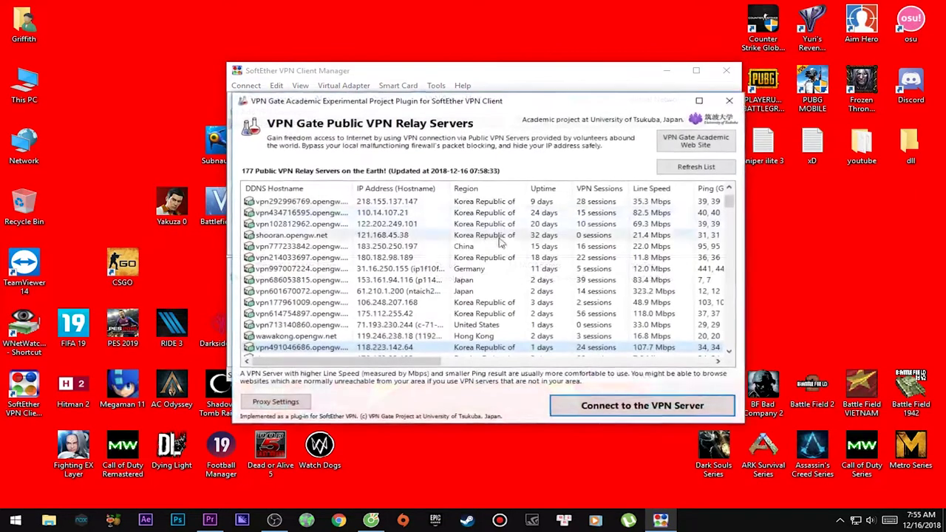
{"action": "left_click", "coordinate": [506, 227]}
{"action": "left_click", "coordinate": [521, 215]}
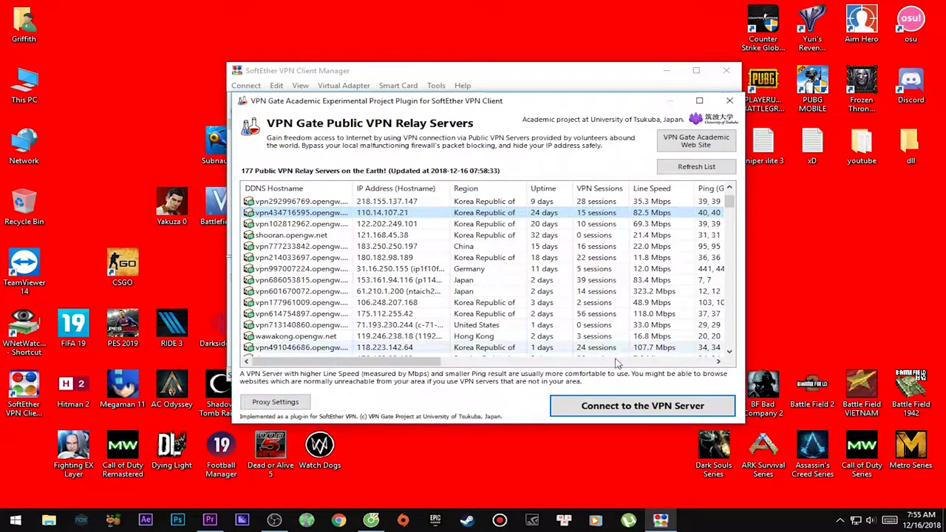
{"action": "left_click", "coordinate": [648, 411]}
{"action": "left_click", "coordinate": [422, 266]}
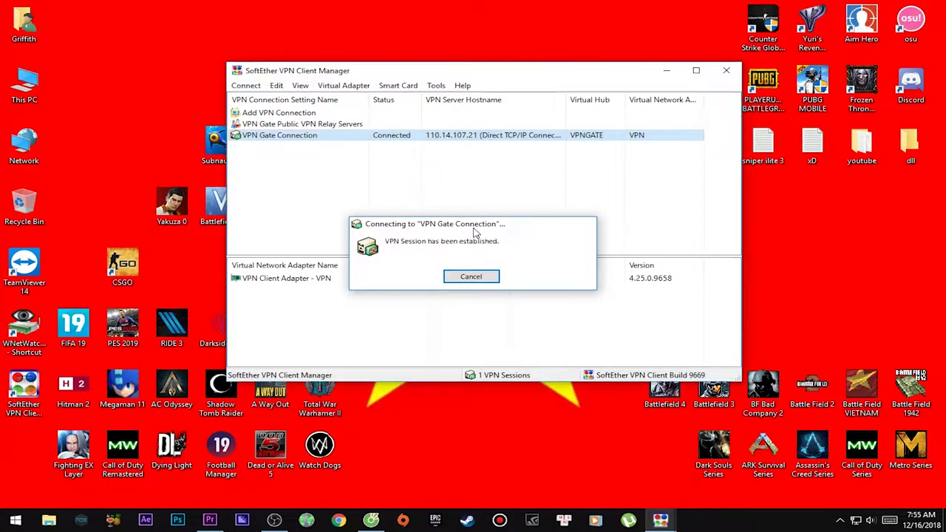
{"action": "left_click_drag", "start_coordinate": [481, 210], "coordinate": [190, 182]}
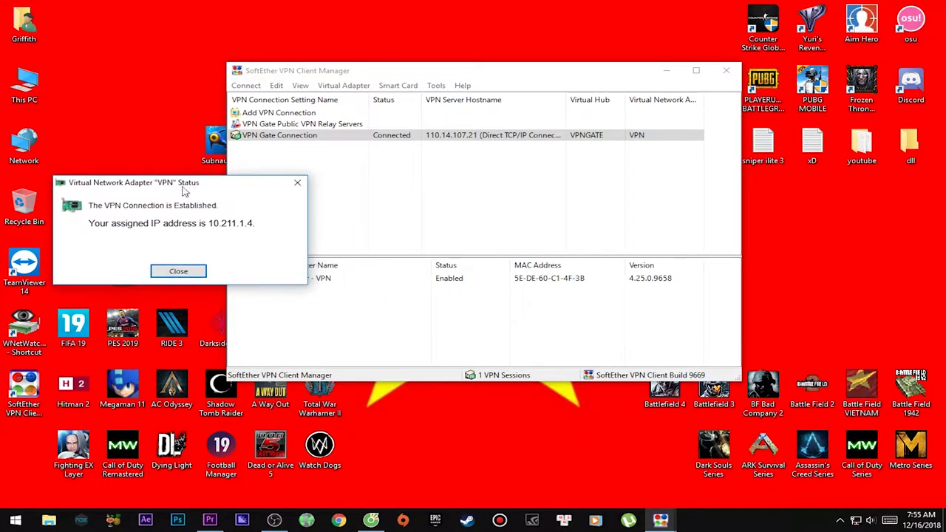
{"action": "key", "text": "Escape"}
Step: Minimize SoftEther VPN Client Manager and switch to the PRO EVOLUTION SOCCER 2019 LITE Steam page in the Cốc Cốc browser
{"action": "left_click_drag", "start_coordinate": [443, 71], "coordinate": [511, 80]}
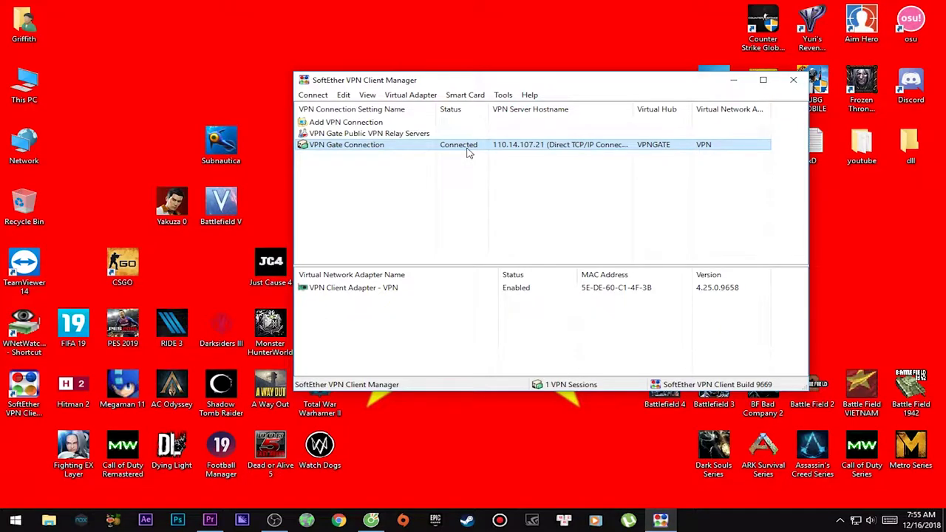
{"action": "left_click", "coordinate": [734, 81]}
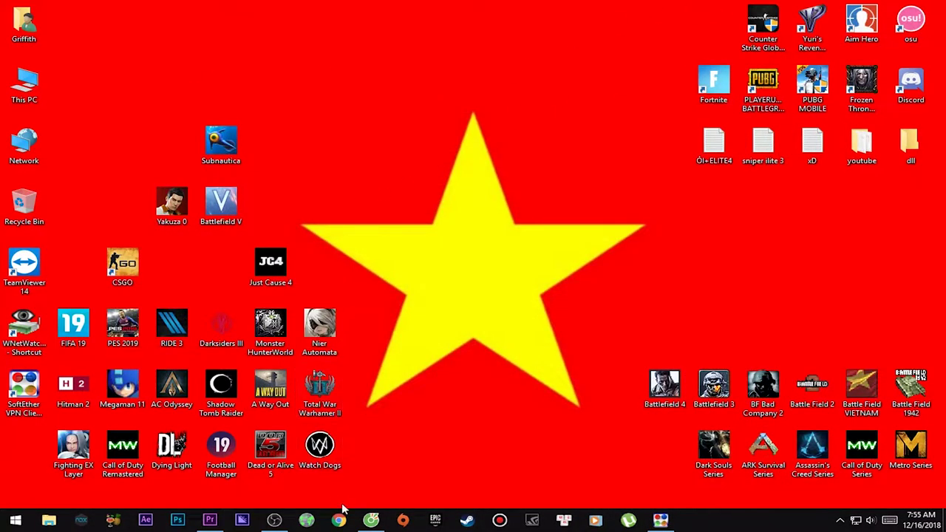
{"action": "left_click", "coordinate": [371, 522]}
{"action": "left_click", "coordinate": [140, 8]}
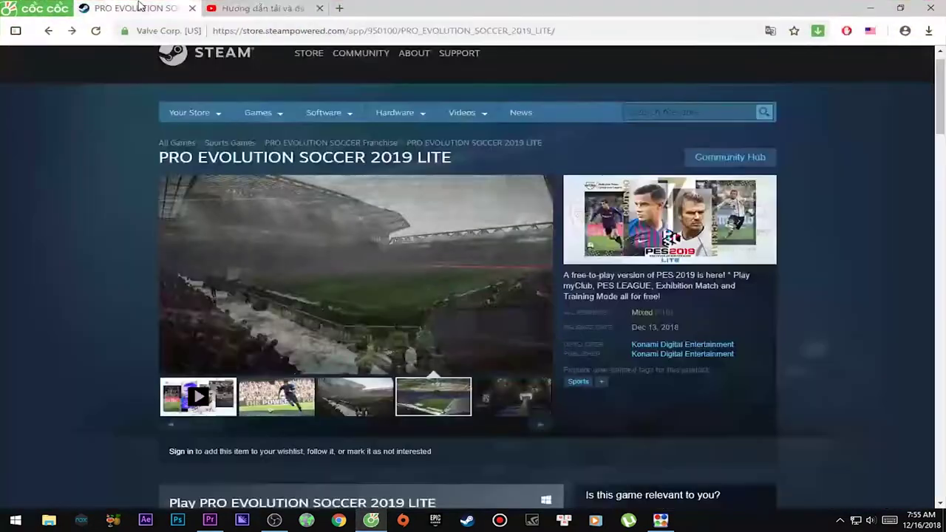
{"action": "scroll", "coordinate": [474, 72], "scroll_direction": "up", "scroll_amount": 1}
Step: Check the VPN Gate connection status in SoftEther VPN Client Manager and look over the PRO EVOLUTION SOCCER 2019 LITE store page
{"action": "left_click_drag", "start_coordinate": [556, 31], "coordinate": [410, 31]}
{"action": "left_click", "coordinate": [547, 33]}
{"action": "left_click", "coordinate": [873, 36]}
{"action": "left_click", "coordinate": [673, 522]}
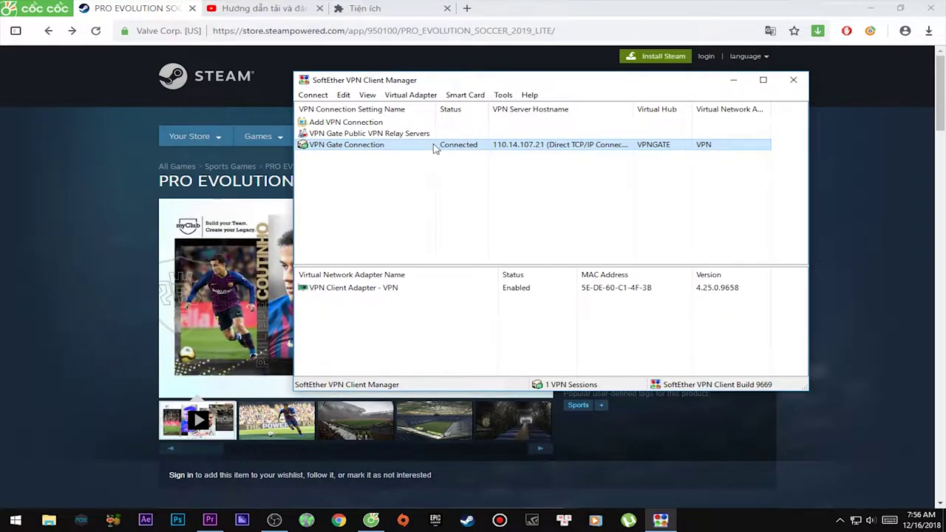
{"action": "left_click", "coordinate": [139, 194]}
{"action": "scroll", "coordinate": [255, 212], "scroll_direction": "down", "scroll_amount": 3}
{"action": "scroll", "coordinate": [255, 212], "scroll_direction": "up", "scroll_amount": 3}
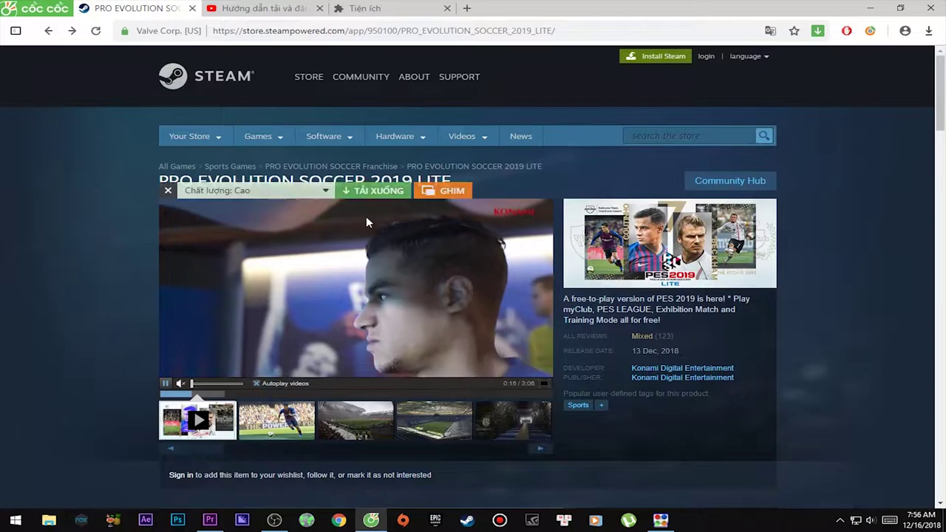
Step: Search the web for "region steam" in a new browser tab
{"action": "left_click", "coordinate": [466, 8]}
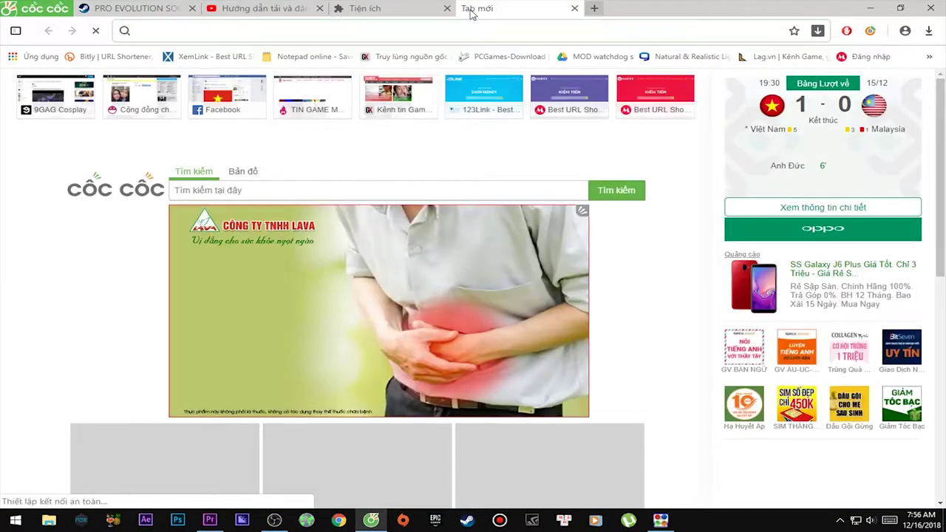
{"action": "type", "text": "region stea"}
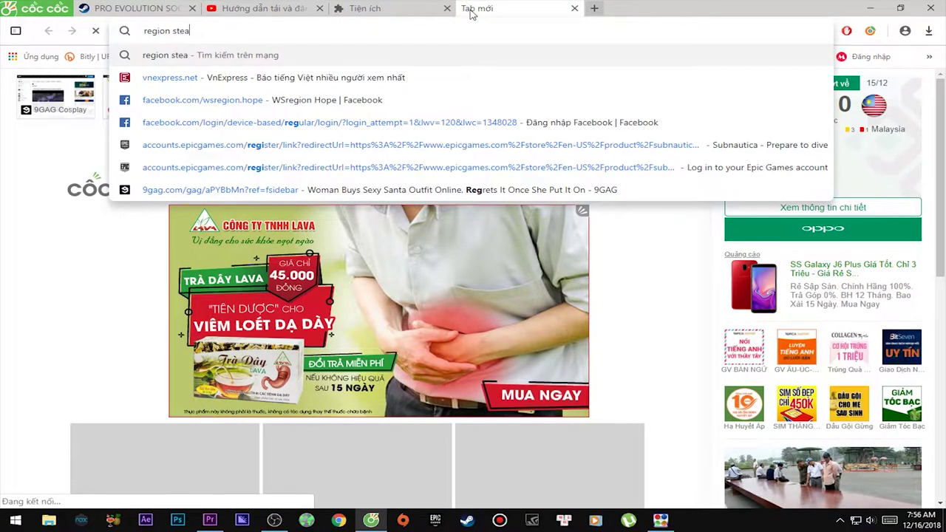
{"action": "type", "text": "m"}
{"action": "key", "text": "Return"}
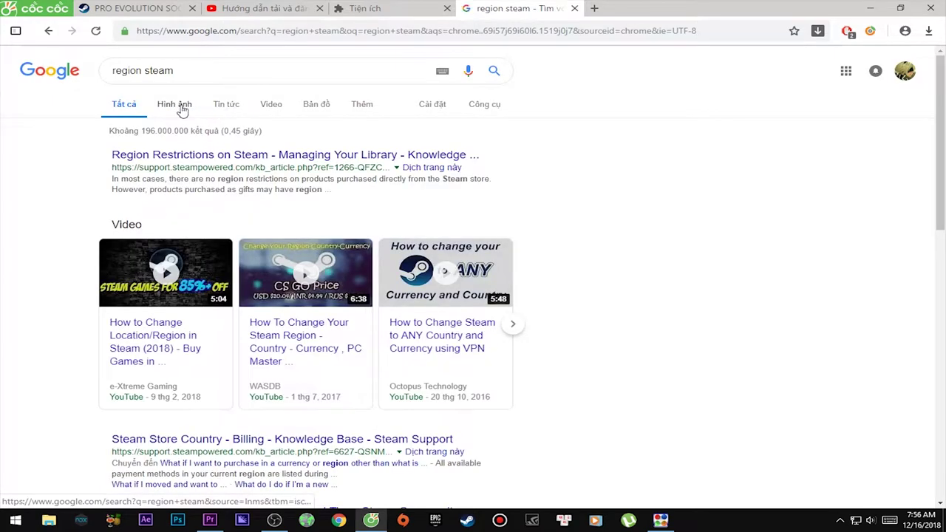
Step: Show the image results for "region steam" and enlarge the Steam picture titled "This item is currently unavailable in your region"
{"action": "left_click", "coordinate": [183, 109]}
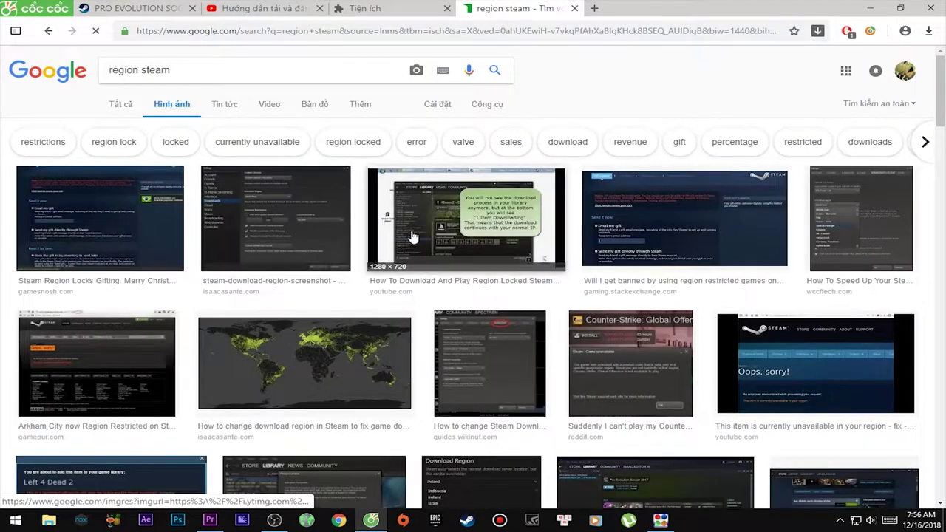
{"action": "scroll", "coordinate": [440, 253], "scroll_direction": "down", "scroll_amount": 3}
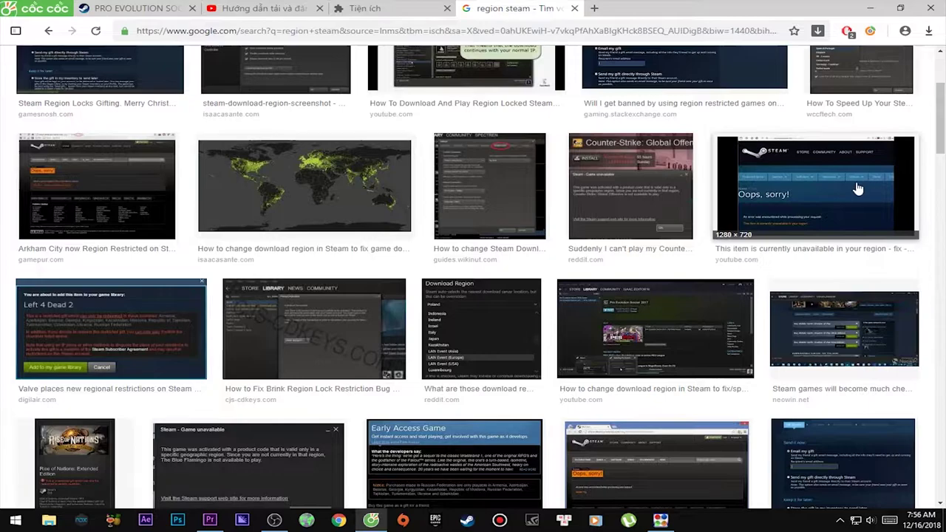
{"action": "left_click", "coordinate": [808, 198]}
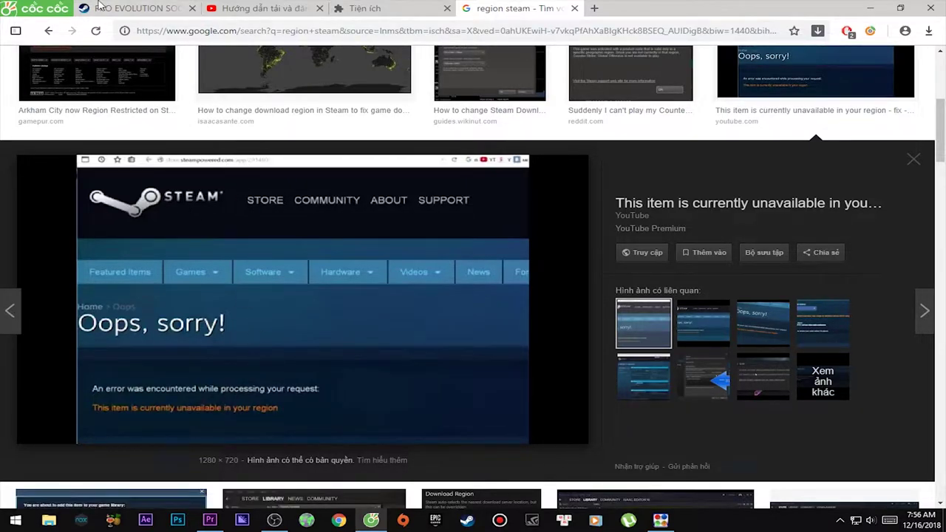
Step: Return to the PRO EVOLUTION SOCCER 2019 LITE store page and check the VPN Gate connection in SoftEther VPN Client Manager
{"action": "left_click", "coordinate": [134, 8]}
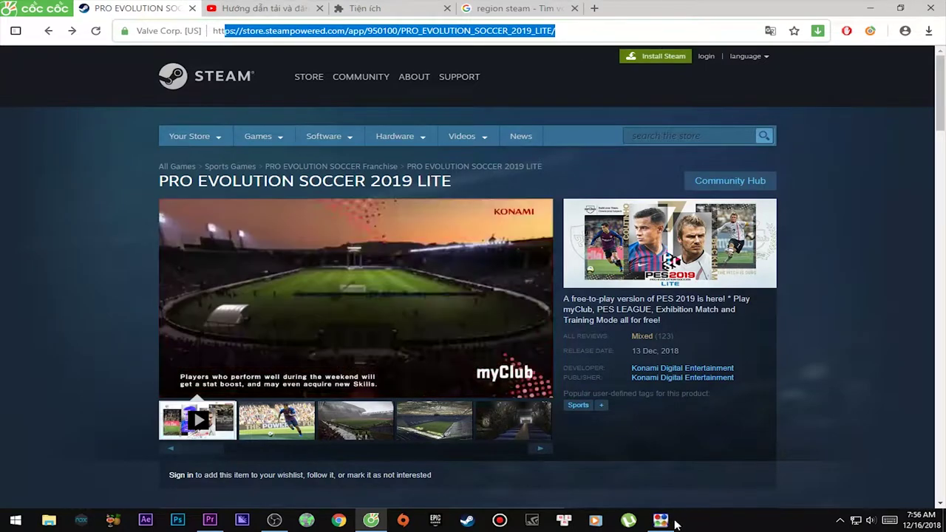
{"action": "left_click", "coordinate": [661, 520]}
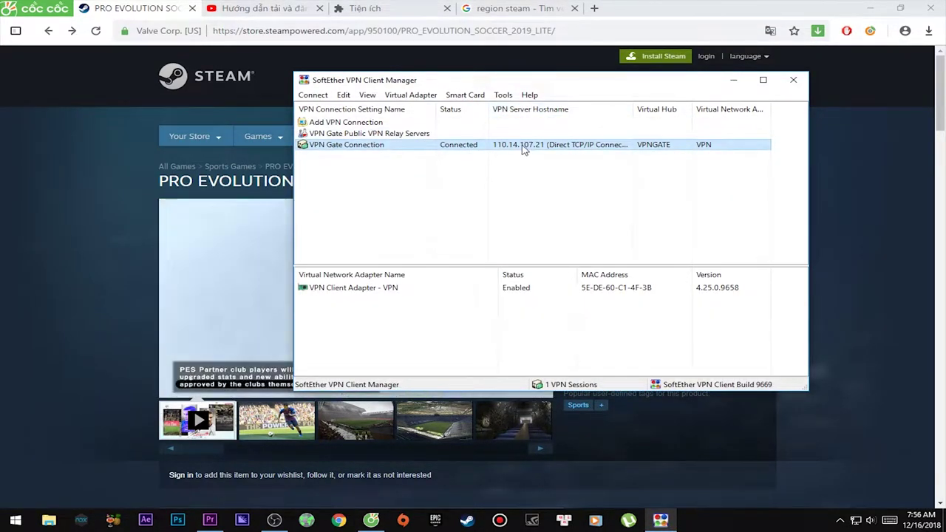
{"action": "left_click", "coordinate": [61, 280]}
Step: Reload the PRO EVOLUTION SOCCER 2019 LITE store page and look over its free-to-play section and game description
{"action": "mouse_move", "coordinate": [361, 86]}
{"action": "scroll", "coordinate": [347, 296], "scroll_direction": "down", "scroll_amount": 5}
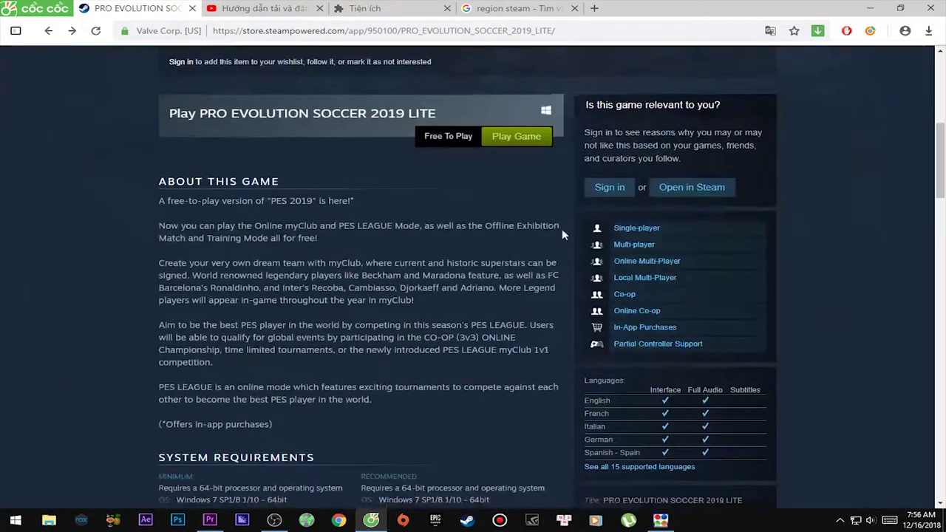
{"action": "scroll", "coordinate": [348, 296], "scroll_direction": "up", "scroll_amount": 5}
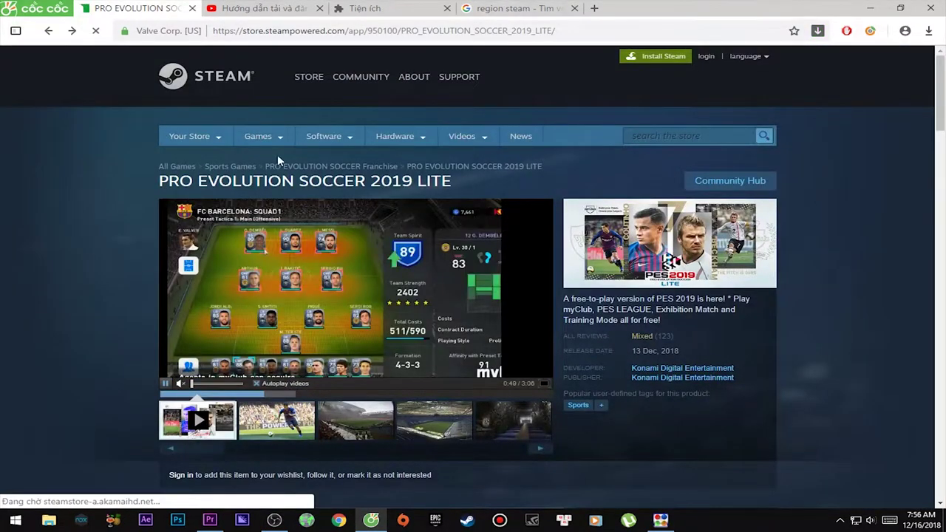
{"action": "scroll", "coordinate": [502, 118], "scroll_direction": "down", "scroll_amount": 10}
{"action": "scroll", "coordinate": [481, 178], "scroll_direction": "up", "scroll_amount": 15}
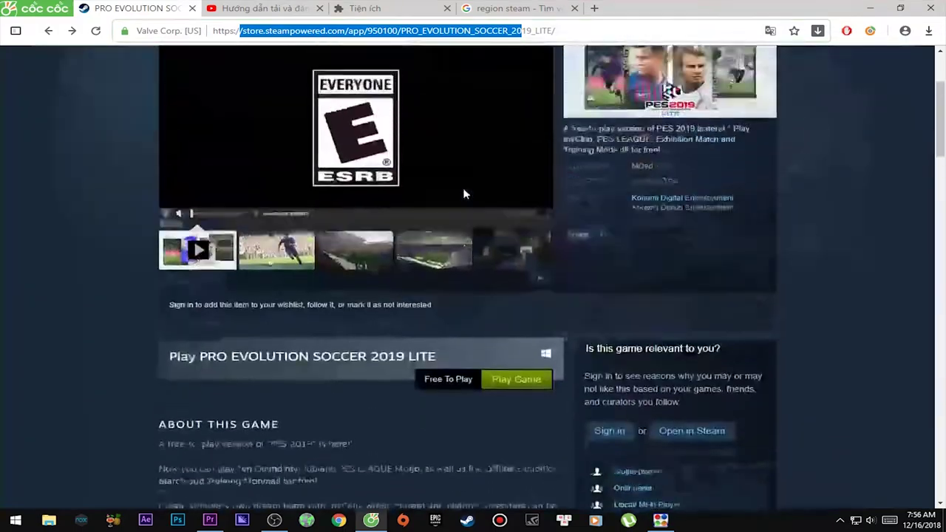
Step: Compare the region error picture with the Steam store page and highlight the page title PRO EVOLUTION SOCCER 2019 LITE
{"action": "left_click", "coordinate": [513, 8]}
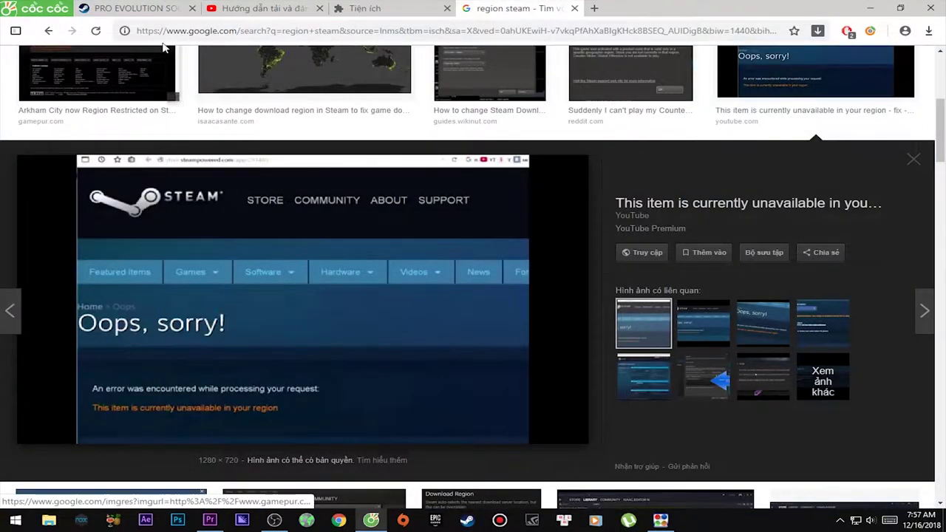
{"action": "left_click", "coordinate": [133, 8]}
{"action": "scroll", "coordinate": [369, 192], "scroll_direction": "down", "scroll_amount": 3}
{"action": "scroll", "coordinate": [419, 189], "scroll_direction": "up", "scroll_amount": 3}
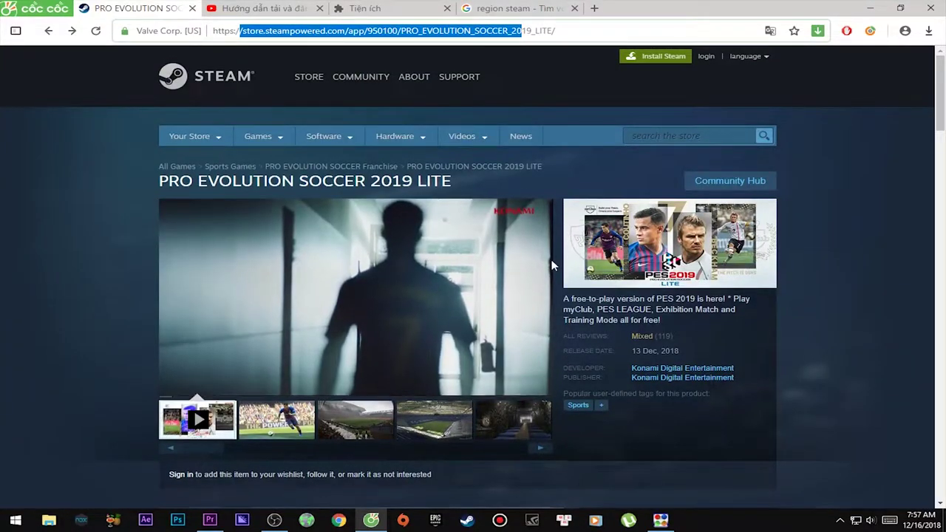
{"action": "scroll", "coordinate": [518, 221], "scroll_direction": "down", "scroll_amount": 3}
{"action": "scroll", "coordinate": [333, 192], "scroll_direction": "up", "scroll_amount": 3}
{"action": "left_click", "coordinate": [167, 193]}
{"action": "left_click_drag", "start_coordinate": [160, 182], "coordinate": [412, 182]}
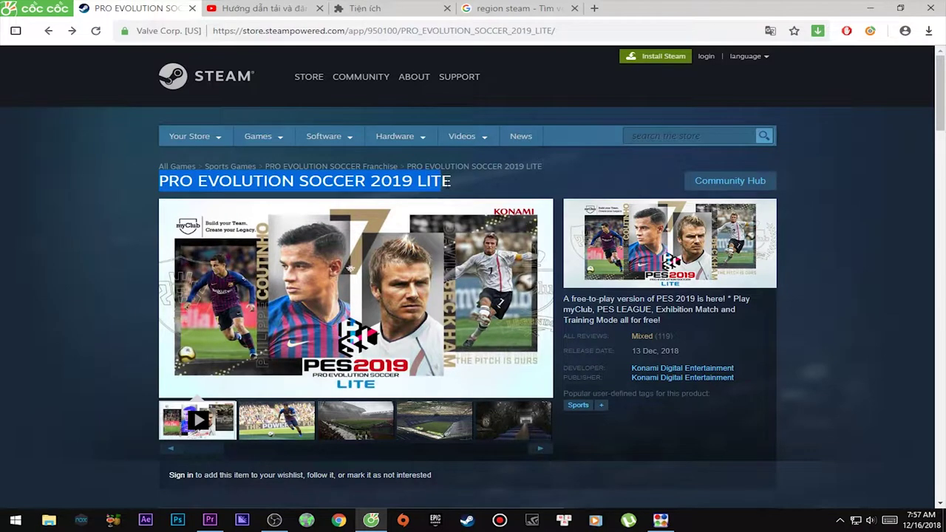
Step: Switch to the YouTube tutorial on downloading Steam and registering an account, and highlight the video's title
{"action": "left_click", "coordinate": [268, 11]}
{"action": "scroll", "coordinate": [242, 224], "scroll_direction": "down", "scroll_amount": 1}
{"action": "left_click_drag", "start_coordinate": [130, 436], "coordinate": [62, 433]}
{"action": "left_click_drag", "start_coordinate": [24, 378], "coordinate": [252, 377]}
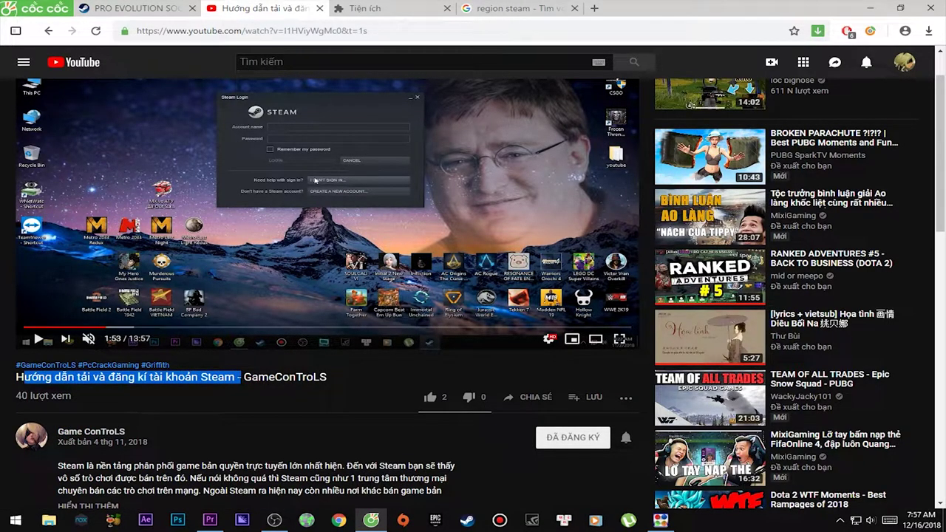